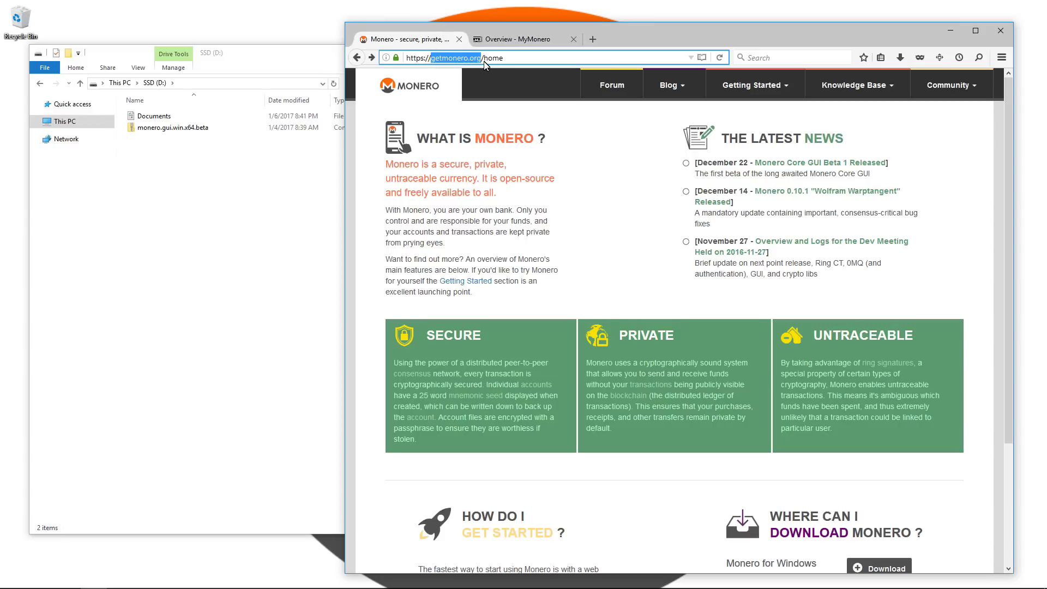
Highlight THE LATEST NEWS heading and the first news item's description on getmonero.org.
{"action": "left_click", "coordinate": [620, 130]}
{"action": "triple_click", "coordinate": [756, 138]}
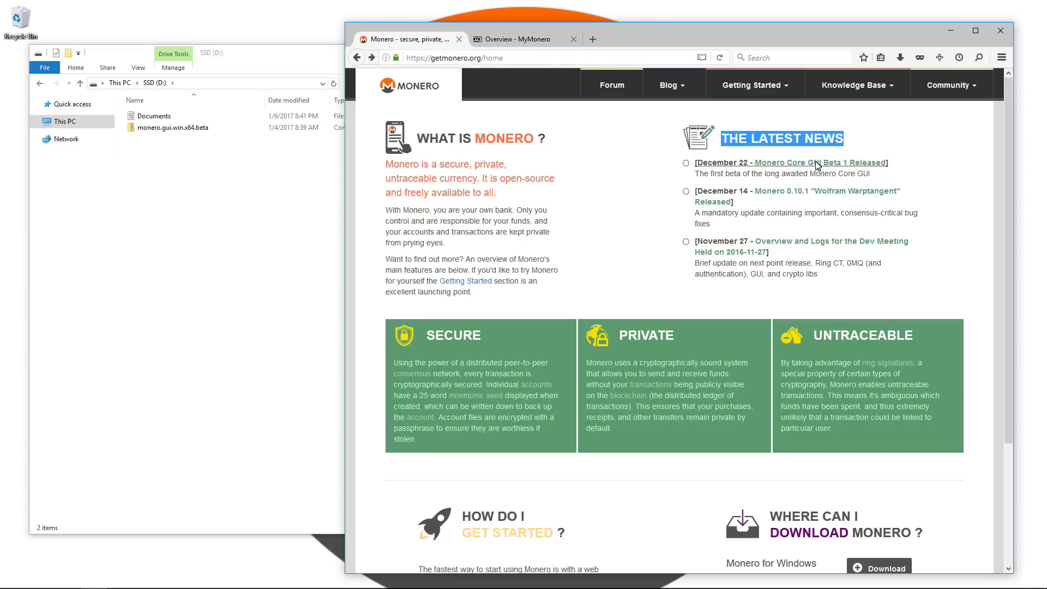
{"action": "left_click_drag", "start_coordinate": [876, 175], "coordinate": [689, 179]}
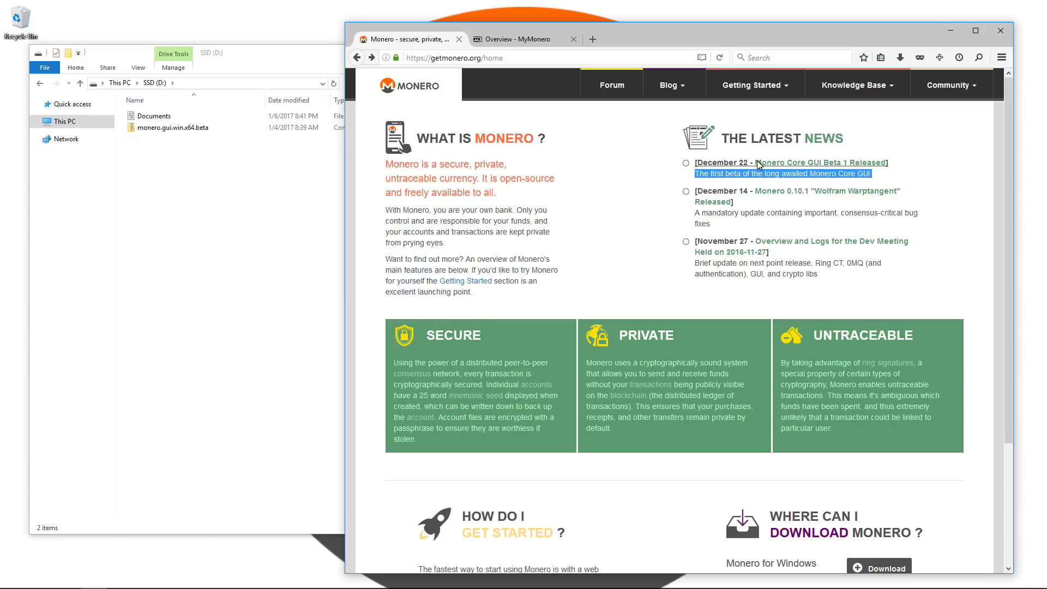
Open the Monero Core GUI Beta 1 Released article and highlight its Windows, macOS and Linux download links.
{"action": "left_click", "coordinate": [784, 164]}
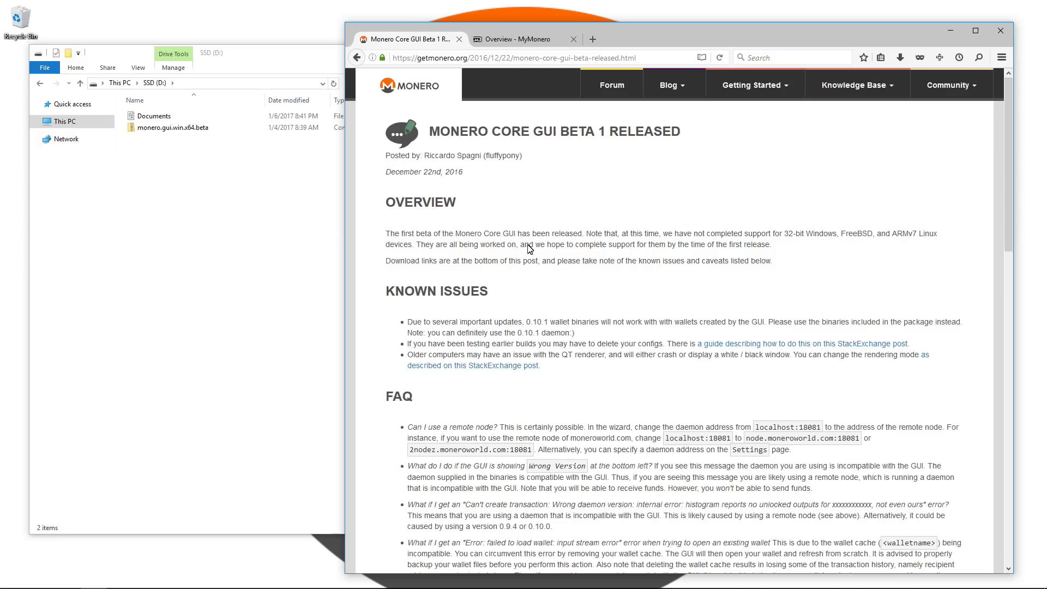
{"action": "scroll", "coordinate": [529, 248], "scroll_direction": "down", "scroll_amount": 20}
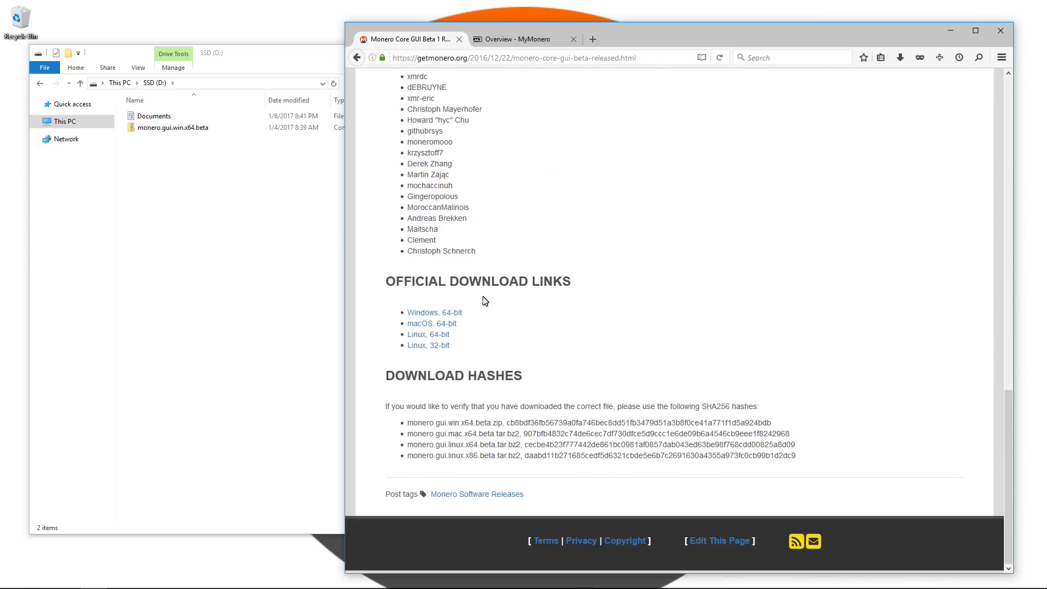
{"action": "triple_click", "coordinate": [411, 285]}
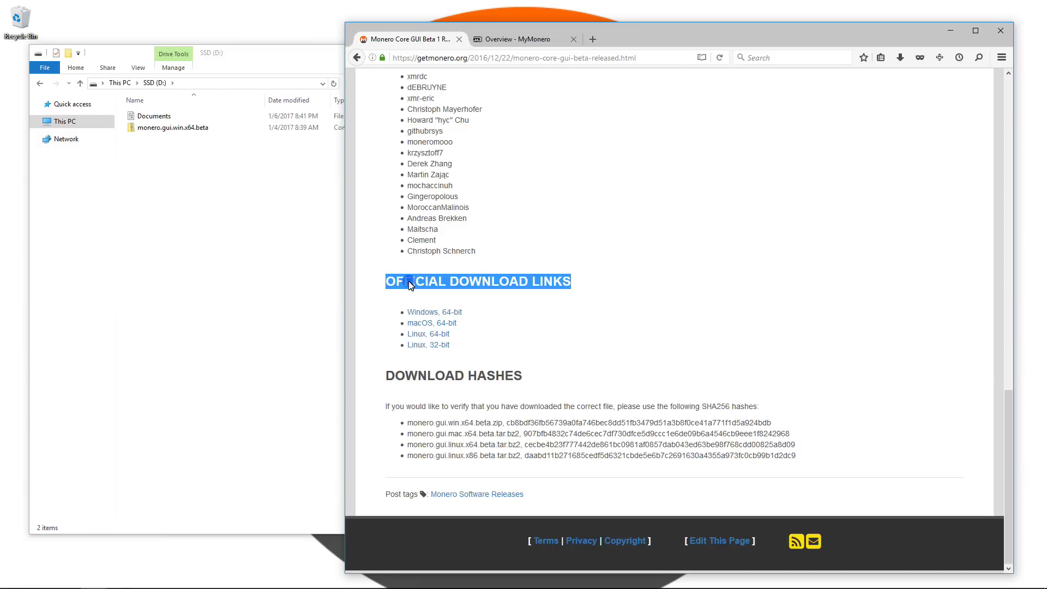
{"action": "left_click", "coordinate": [502, 292]}
{"action": "triple_click", "coordinate": [479, 316]}
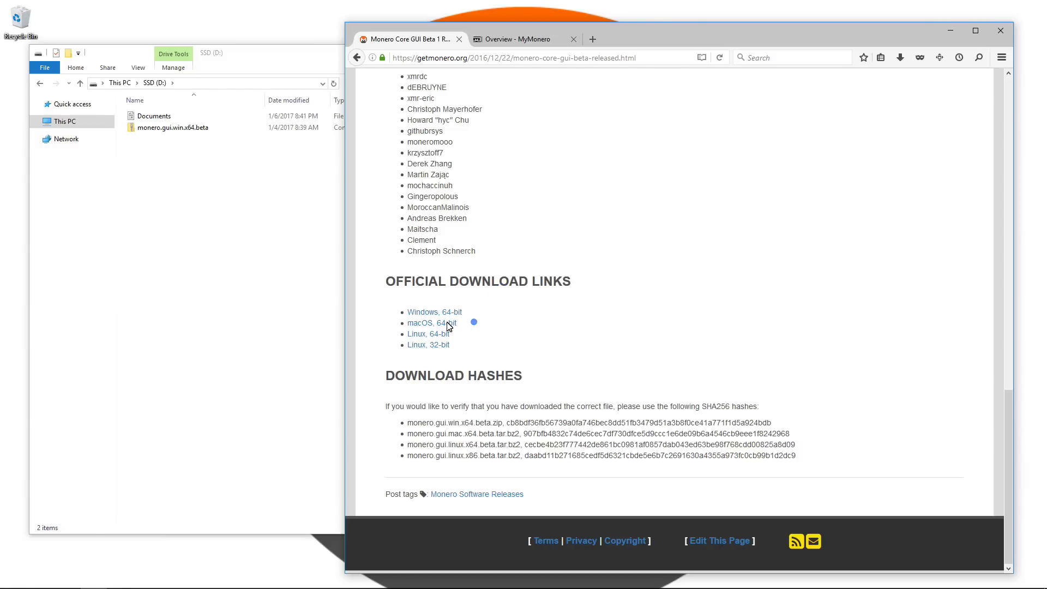
{"action": "triple_click", "coordinate": [474, 323]}
{"action": "triple_click", "coordinate": [460, 345]}
{"action": "left_click_drag", "start_coordinate": [461, 345], "coordinate": [390, 336]}
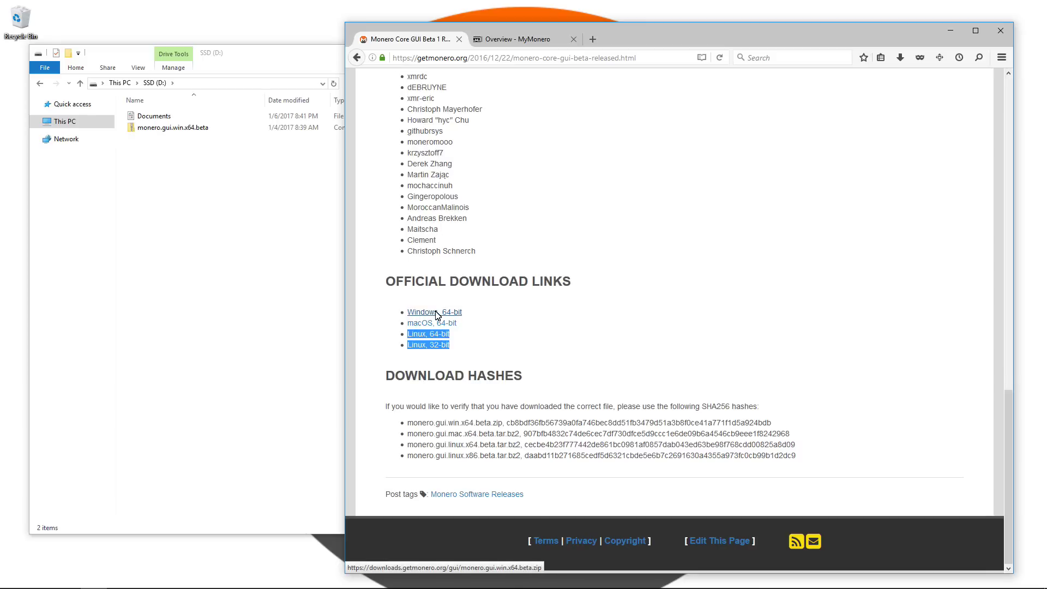
{"action": "left_click", "coordinate": [493, 311]}
Start the Windows 64-bit GUI wallet download, then cancel it.
{"action": "left_click", "coordinate": [452, 313]}
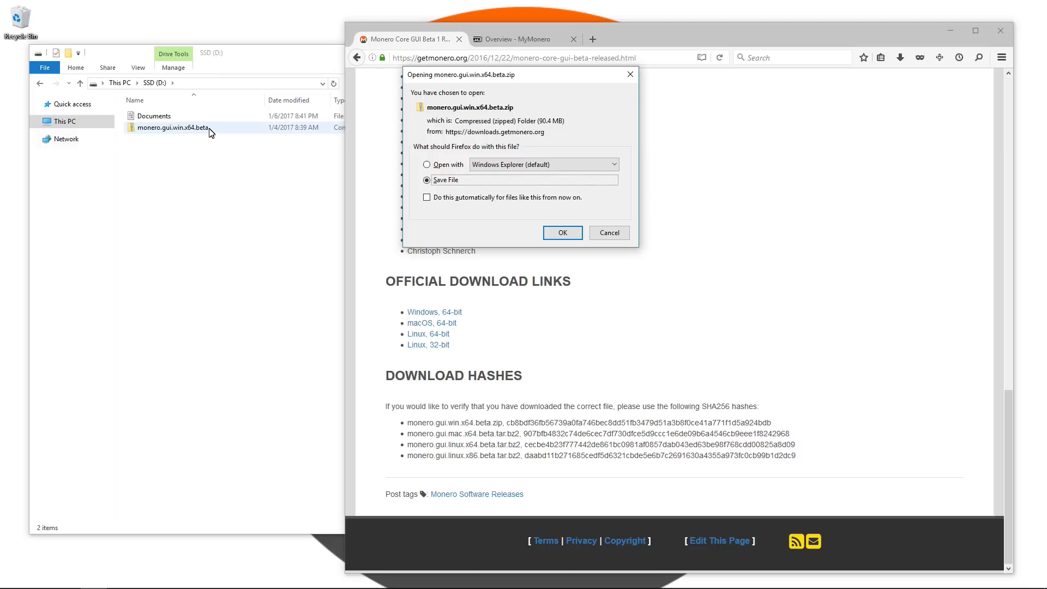
{"action": "left_click", "coordinate": [600, 232]}
{"action": "scroll", "coordinate": [649, 272], "scroll_direction": "up", "scroll_amount": 5}
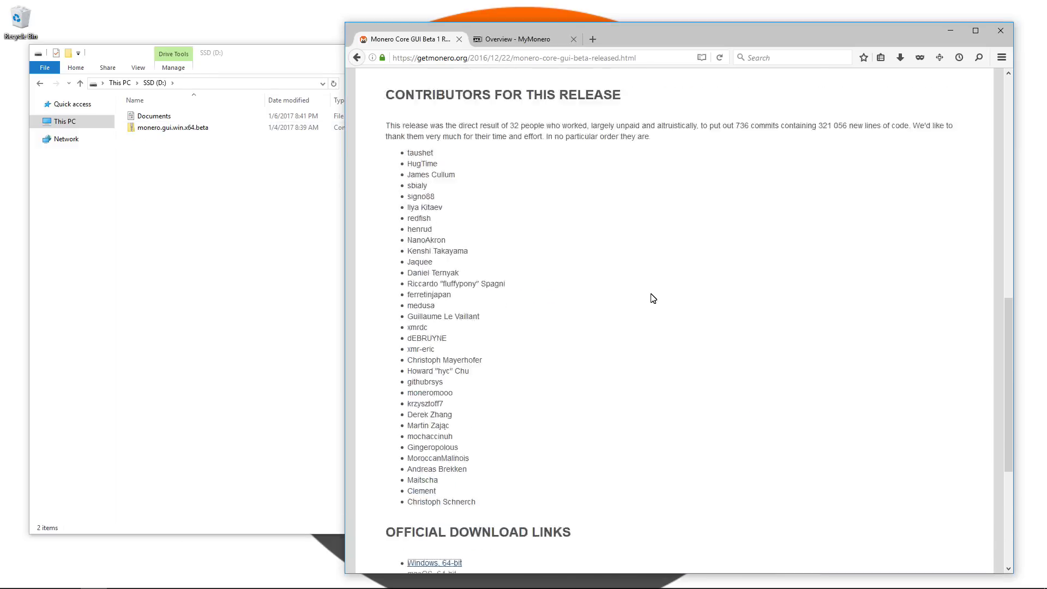
{"action": "scroll", "coordinate": [653, 298], "scroll_direction": "up", "scroll_amount": 15}
{"action": "mouse_move", "coordinate": [757, 99]}
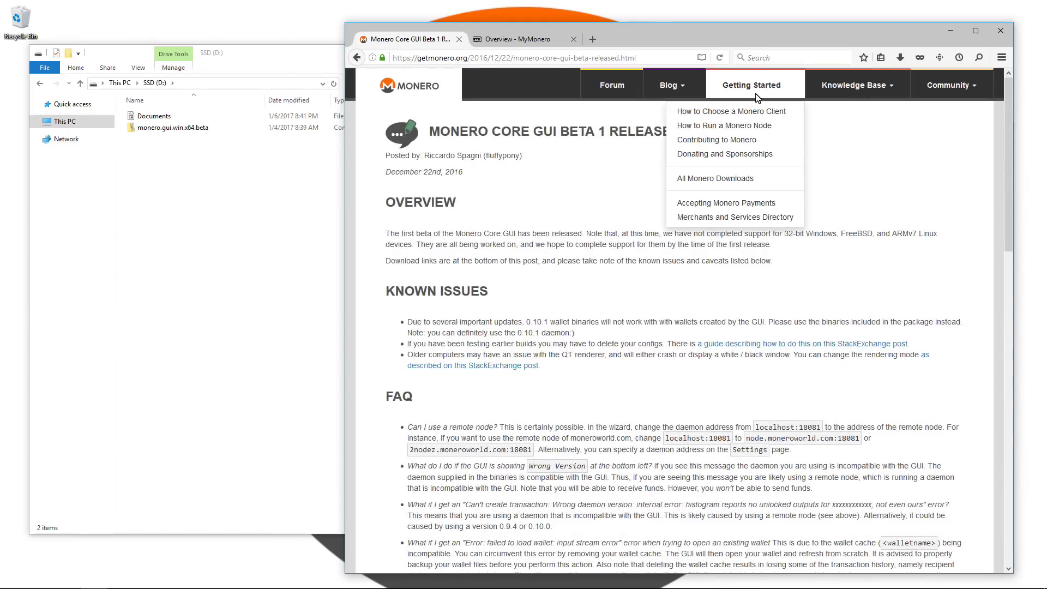
{"action": "left_click", "coordinate": [741, 178]}
{"action": "scroll", "coordinate": [671, 322], "scroll_direction": "down", "scroll_amount": 10}
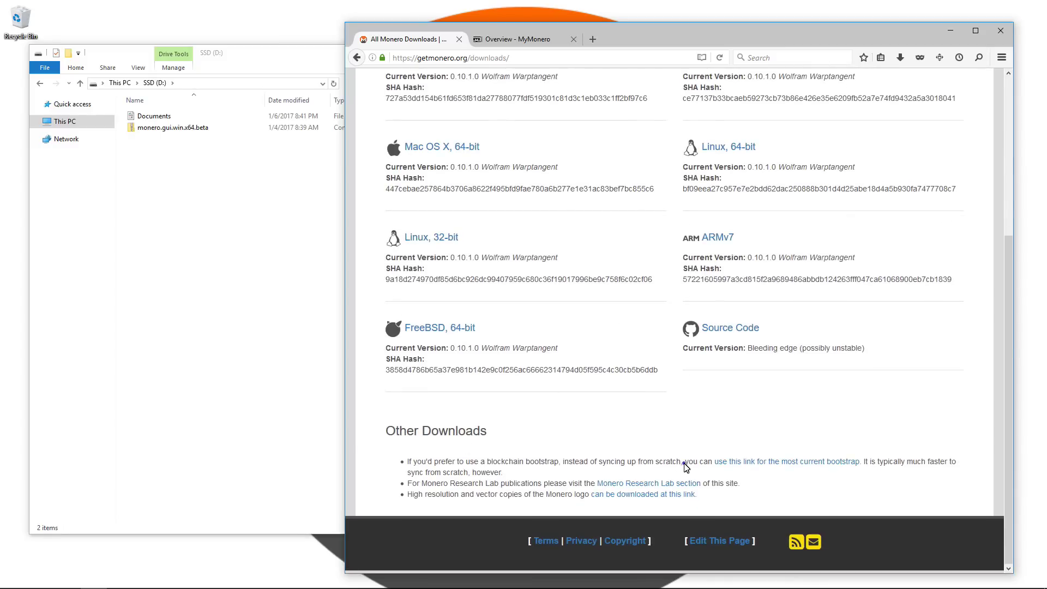
{"action": "left_click_drag", "start_coordinate": [684, 463], "coordinate": [406, 466]}
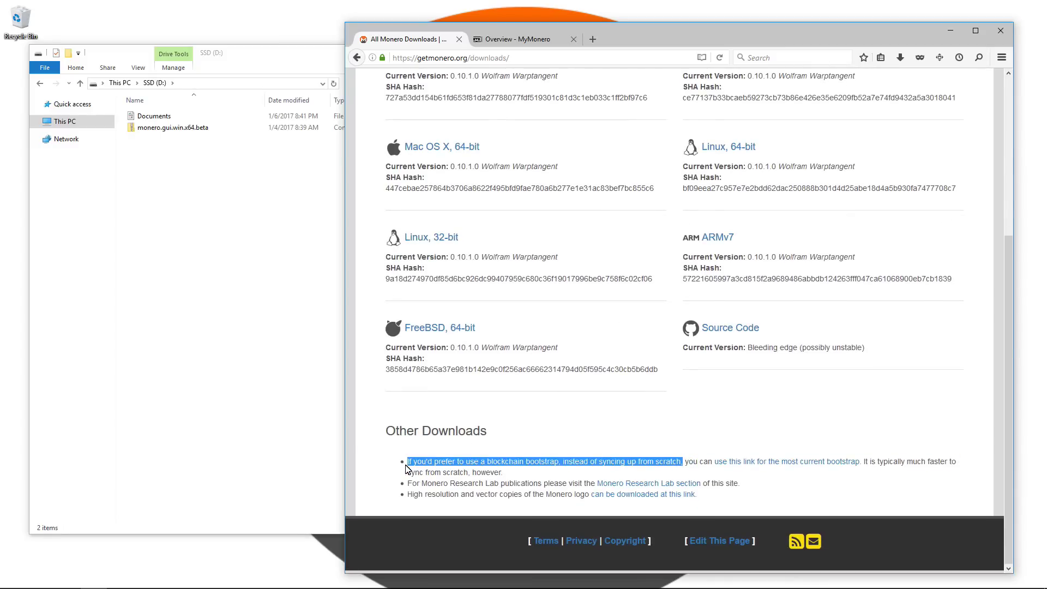
{"action": "left_click", "coordinate": [684, 468]}
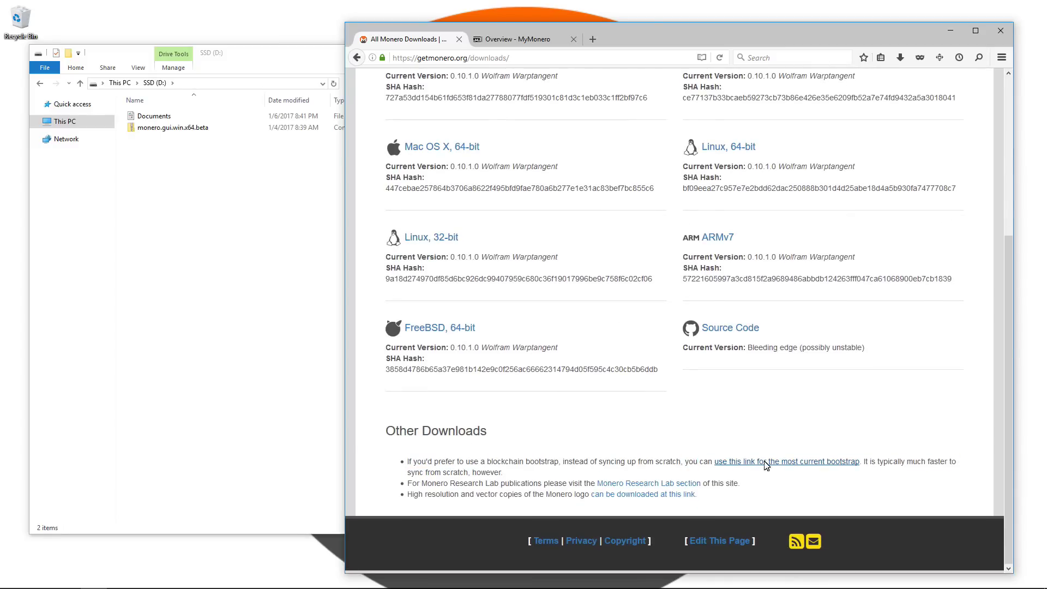
{"action": "left_click", "coordinate": [815, 465]}
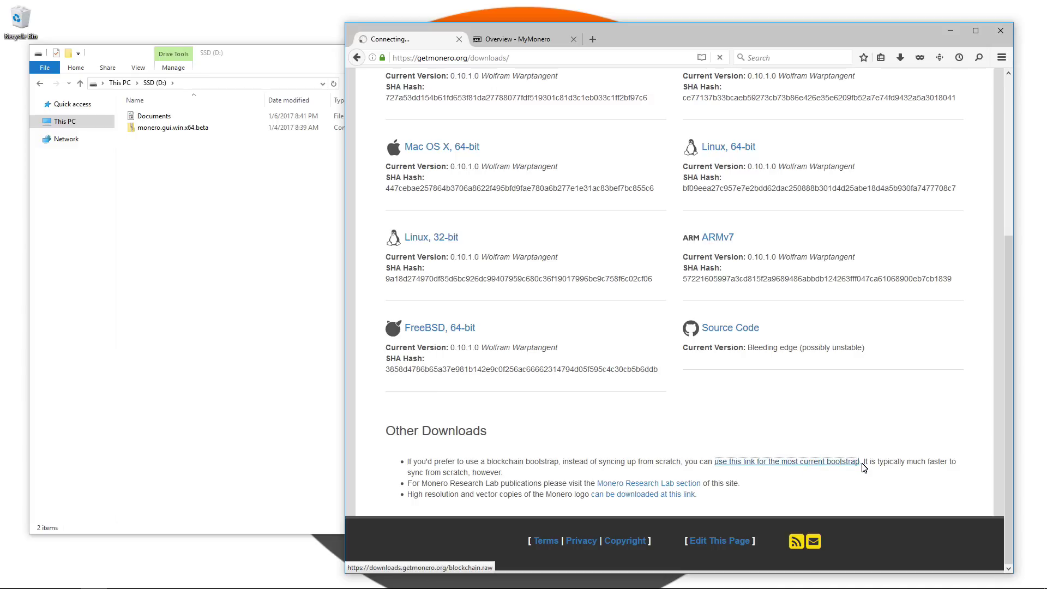
{"action": "left_click_drag", "start_coordinate": [864, 467], "coordinate": [504, 480]}
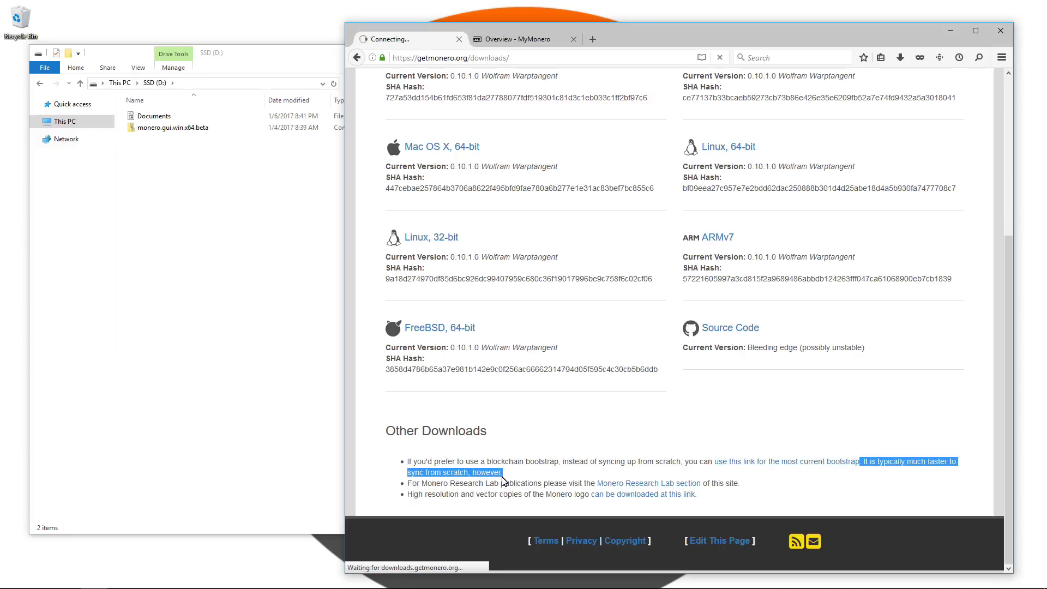
{"action": "left_click", "coordinate": [483, 476]}
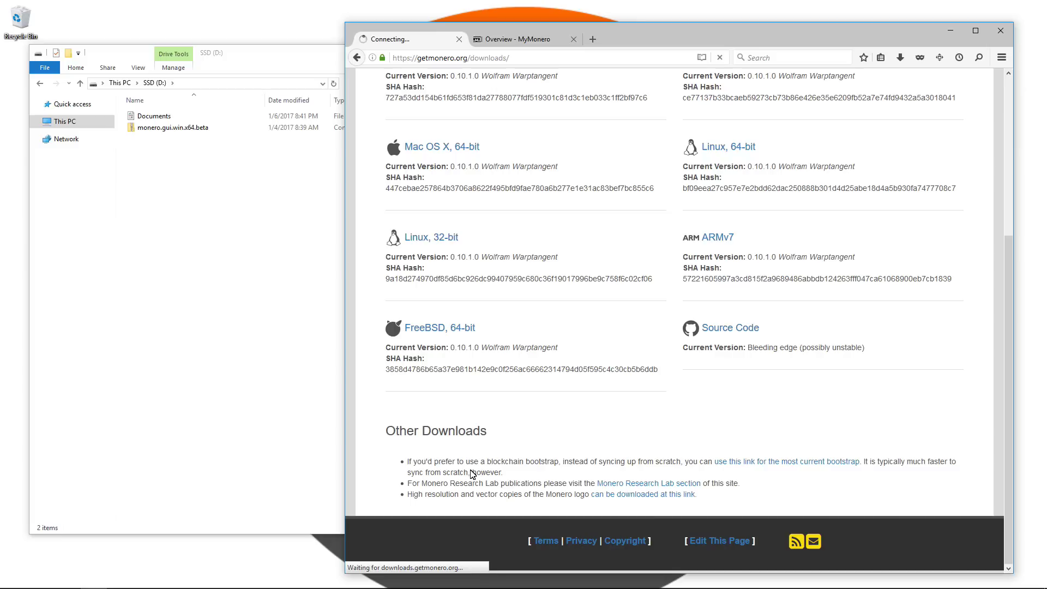
{"action": "left_click_drag", "start_coordinate": [470, 473], "coordinate": [398, 475]}
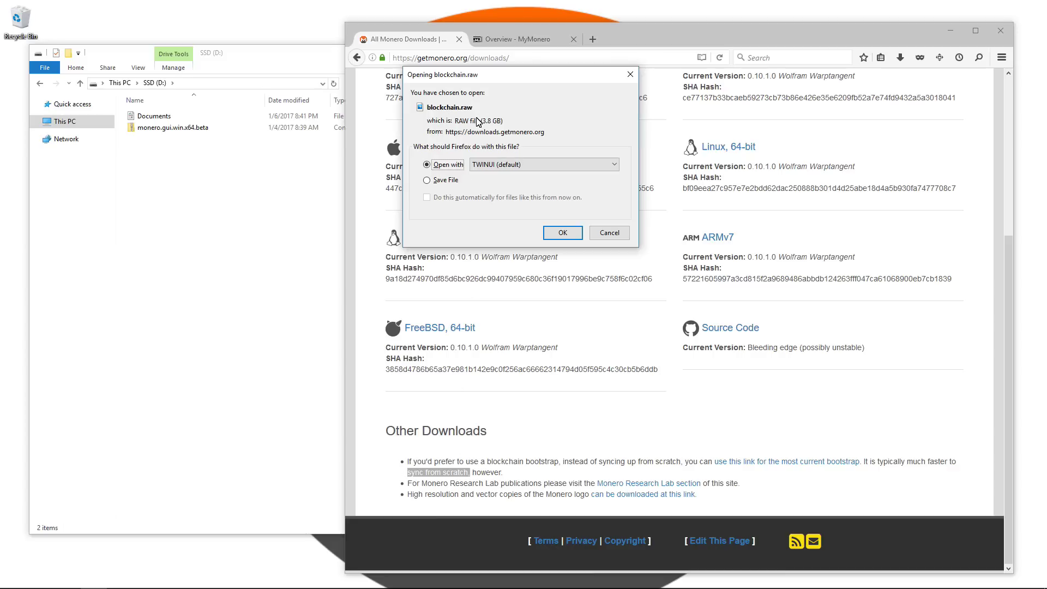
{"action": "left_click", "coordinate": [611, 234]}
{"action": "key", "text": "alt+Left"}
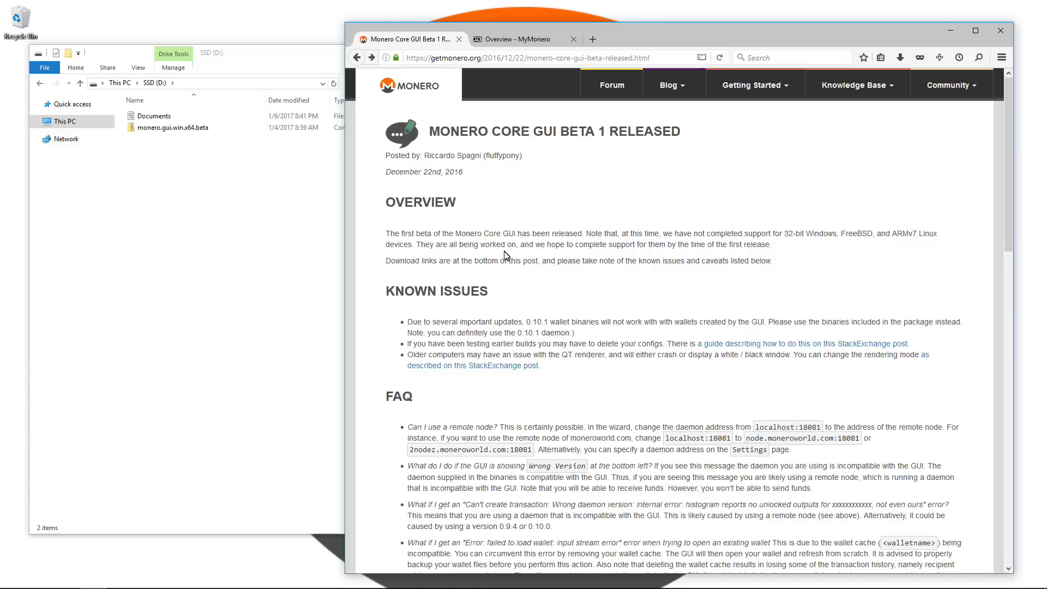
Extract the monero.gui.win.x64.beta zip on drive D into its own folder.
{"action": "left_click", "coordinate": [207, 181]}
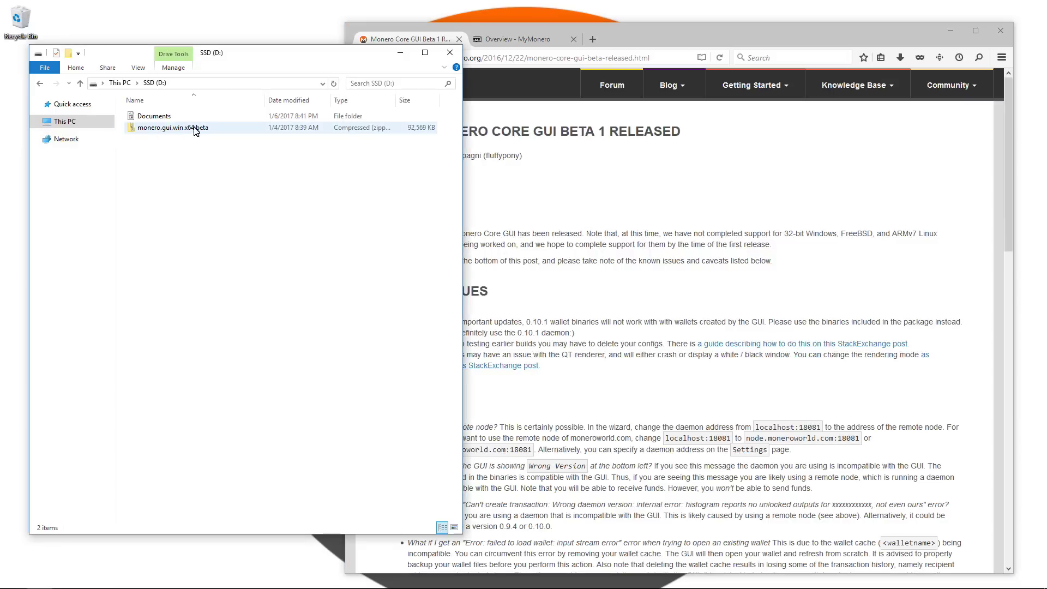
{"action": "right_click", "coordinate": [174, 131]}
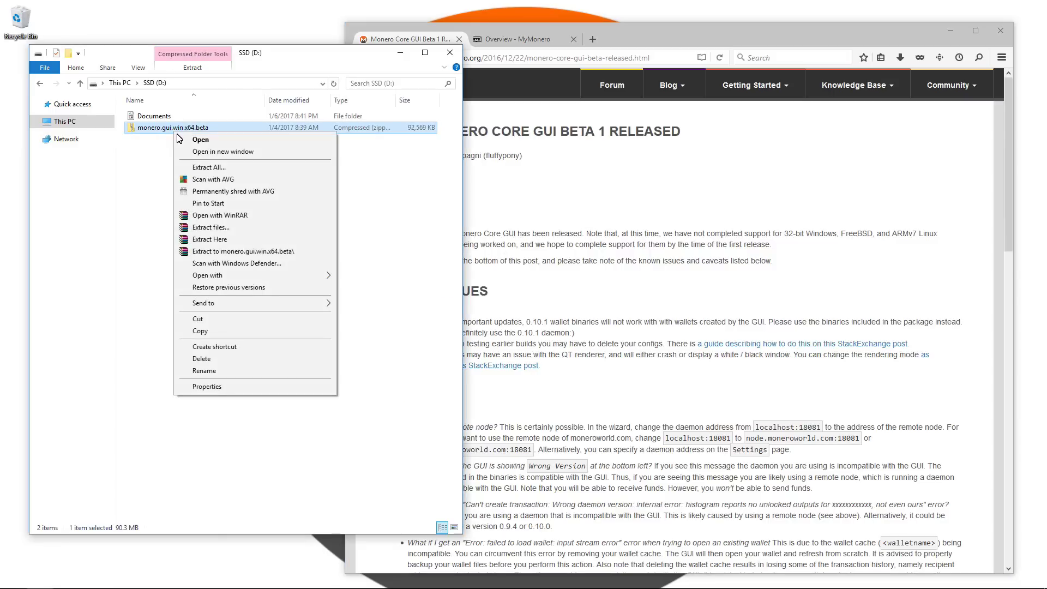
{"action": "left_click", "coordinate": [203, 167]}
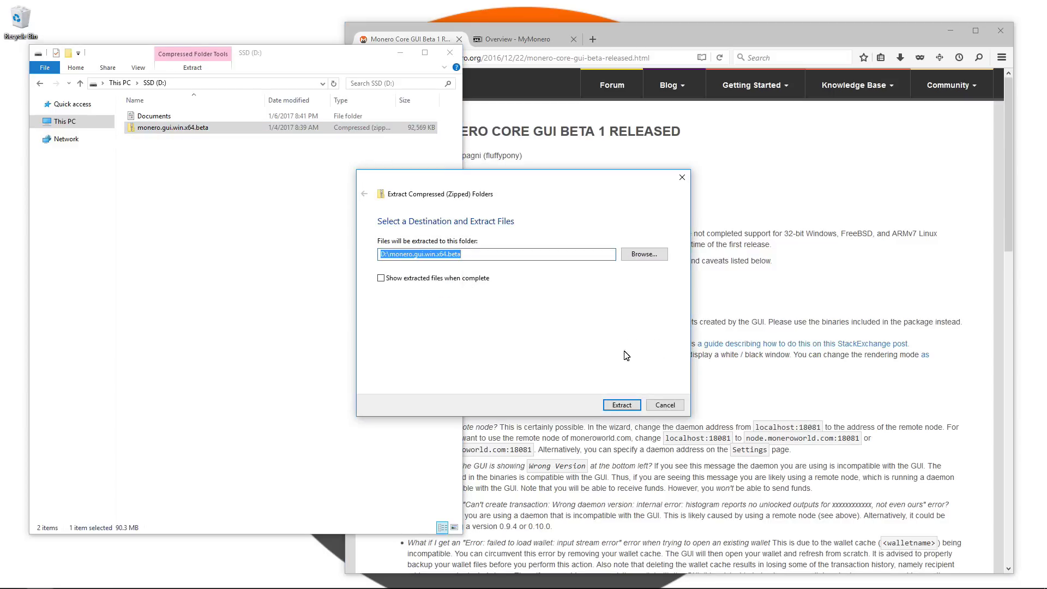
{"action": "left_click", "coordinate": [629, 407]}
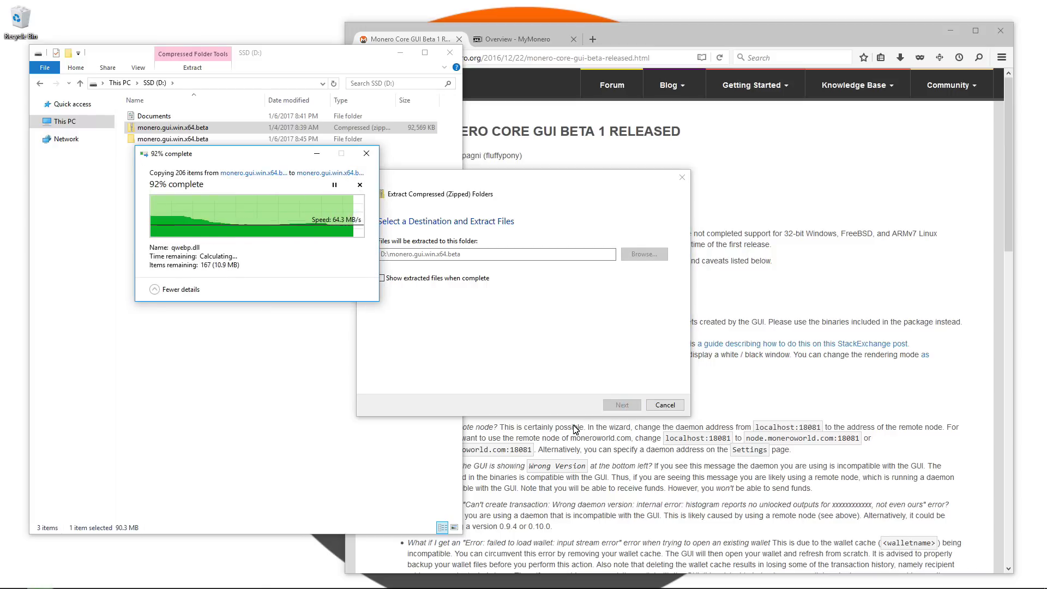
Open the extracted folder's monero-wallet-gui subfolder and select the monero-wallet-gui application.
{"action": "left_click", "coordinate": [172, 139]}
{"action": "double_click", "coordinate": [162, 140]}
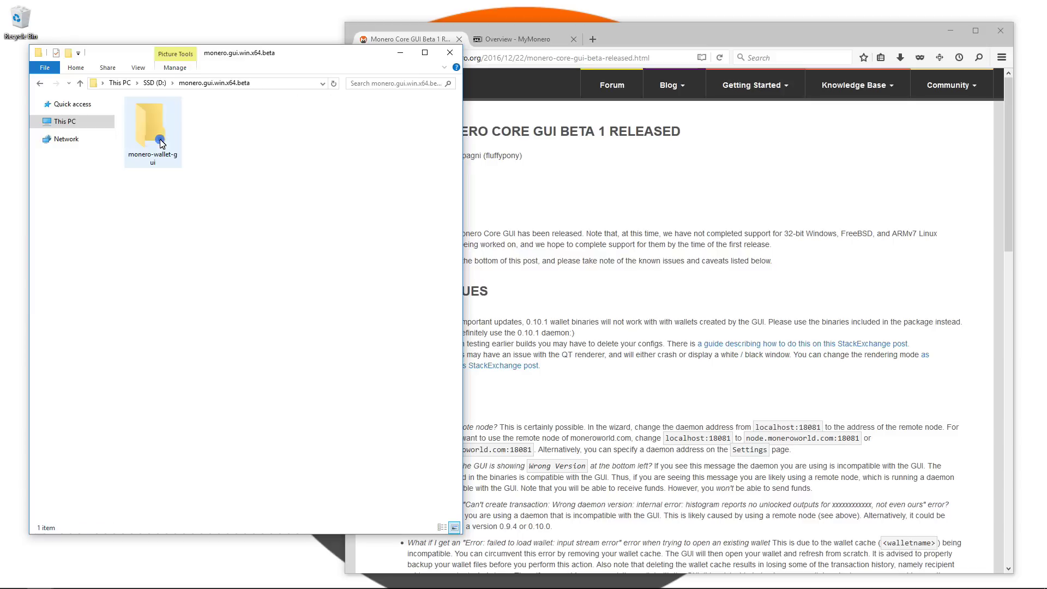
{"action": "double_click", "coordinate": [162, 143]}
{"action": "scroll", "coordinate": [192, 310], "scroll_direction": "down", "scroll_amount": 6}
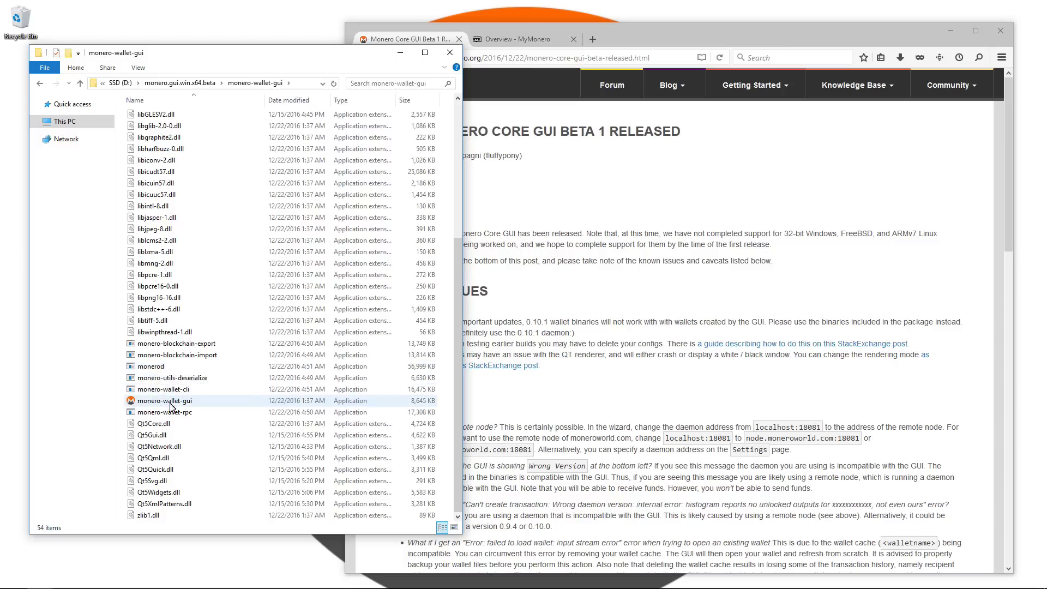
{"action": "left_click", "coordinate": [150, 402]}
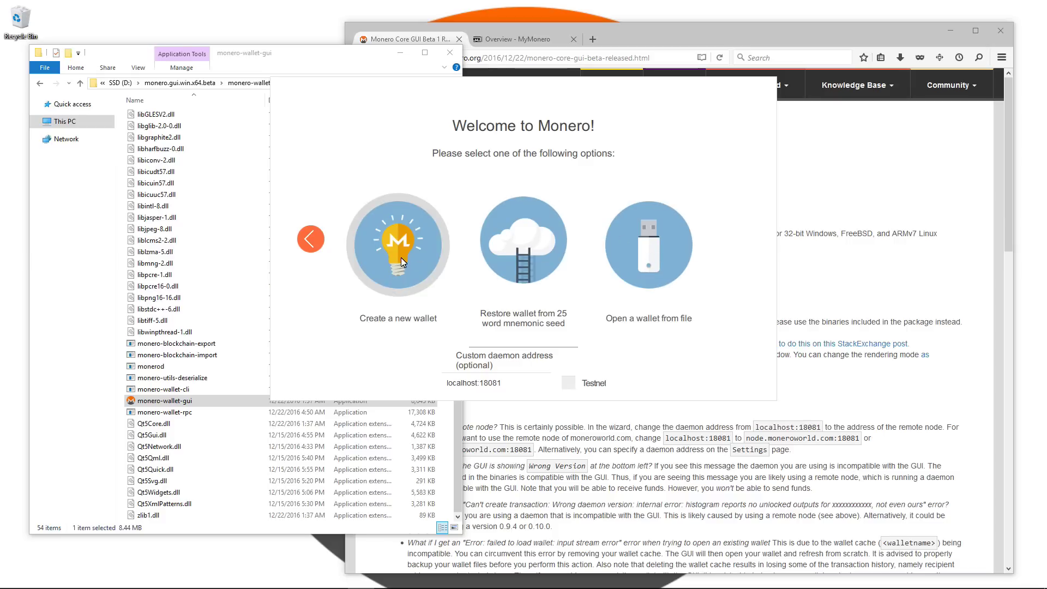
Choose the localhost:18081 daemon, start a new wallet, and select its 25-word mnemonic seed.
{"action": "left_click", "coordinate": [515, 385]}
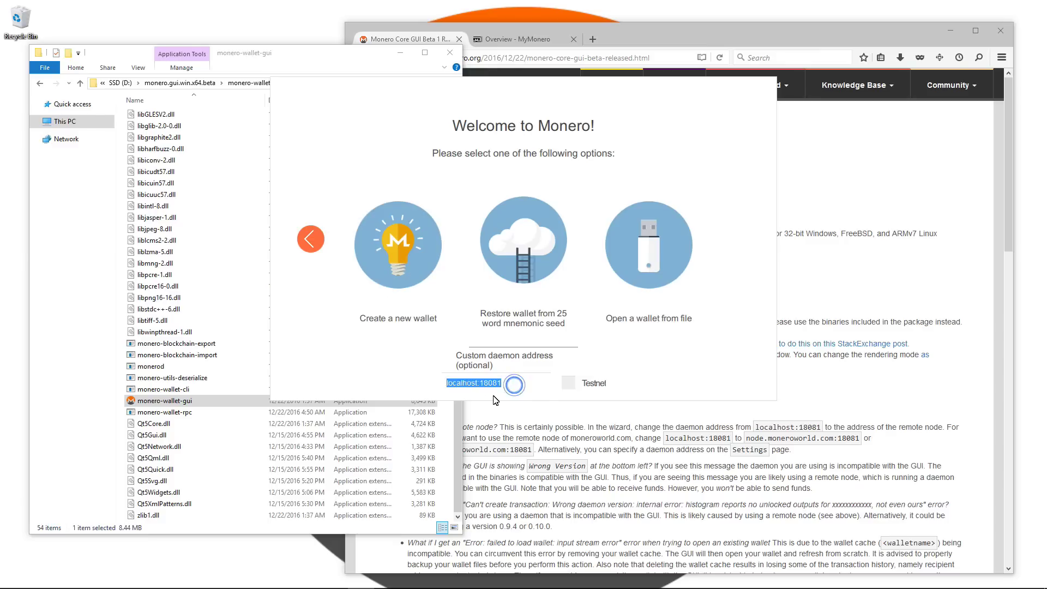
{"action": "left_click", "coordinate": [393, 265]}
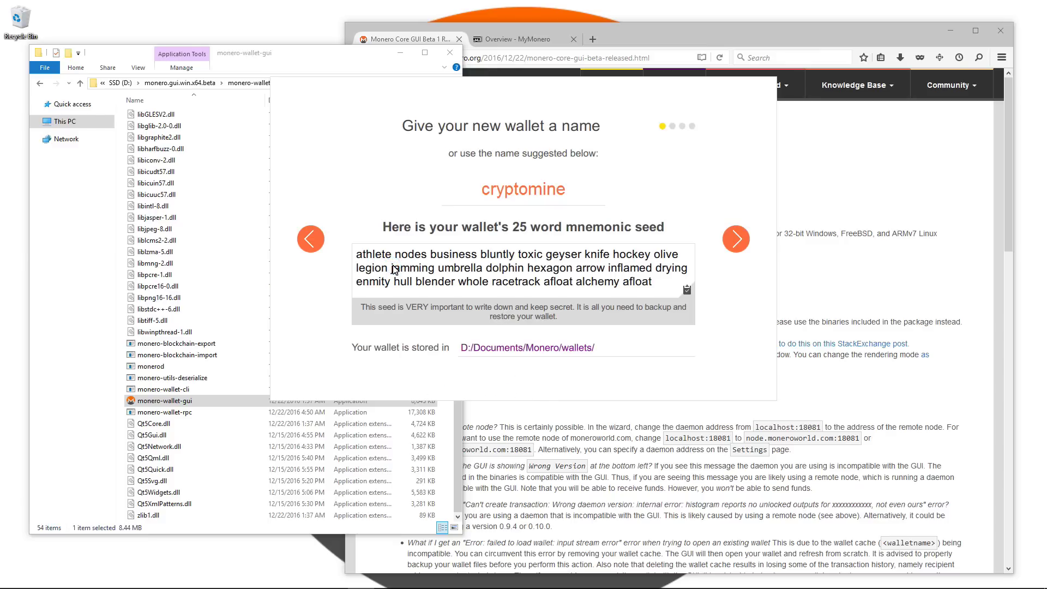
{"action": "left_click_drag", "start_coordinate": [664, 285], "coordinate": [377, 242]}
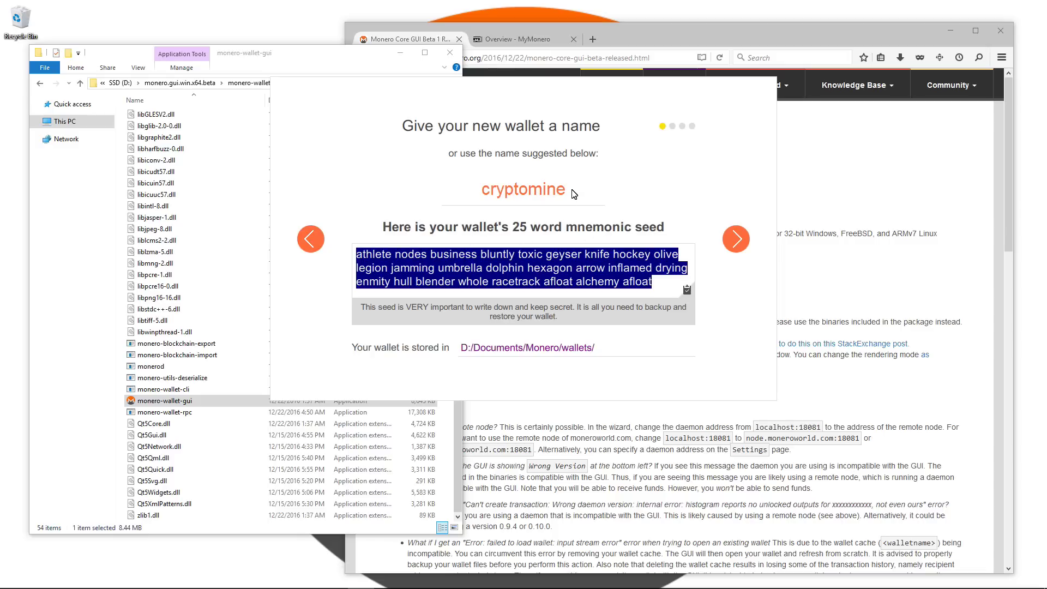
Replace the suggested wallet name cryptomine with cryptotest and continue to the password step.
{"action": "left_click_drag", "start_coordinate": [574, 194], "coordinate": [476, 189]}
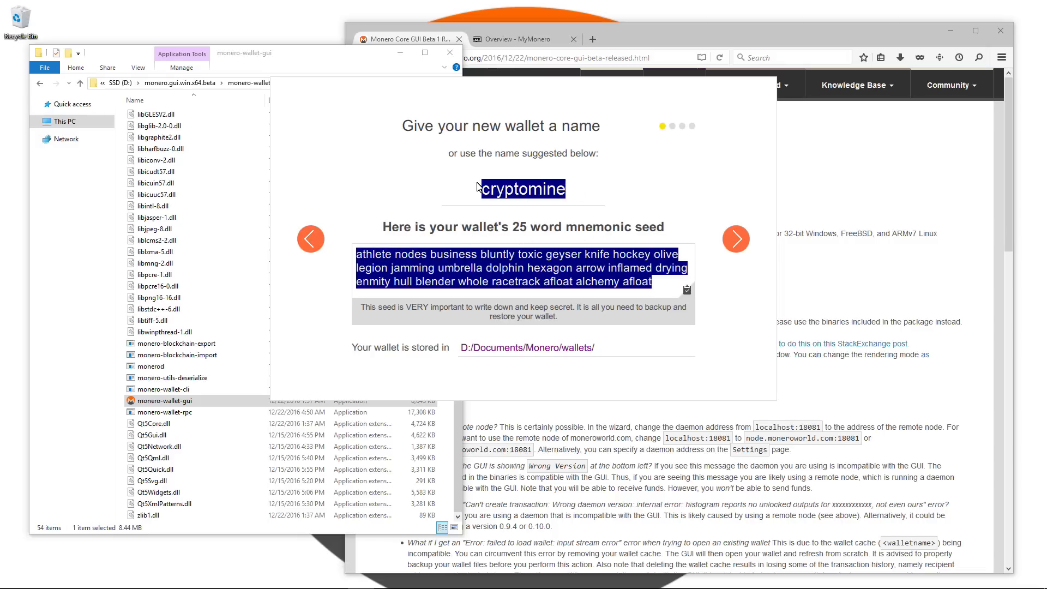
{"action": "type", "text": "cr"}
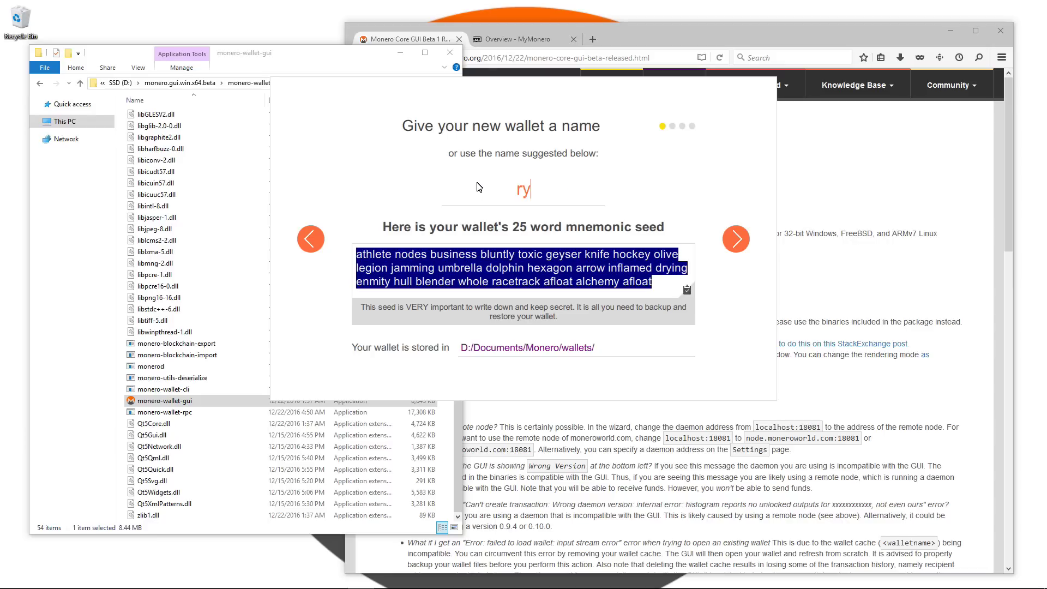
{"action": "key", "text": "BackSpace"}
{"action": "key", "text": "BackSpace"}
{"action": "type", "text": "cryptotest"}
{"action": "left_click", "coordinate": [719, 269]}
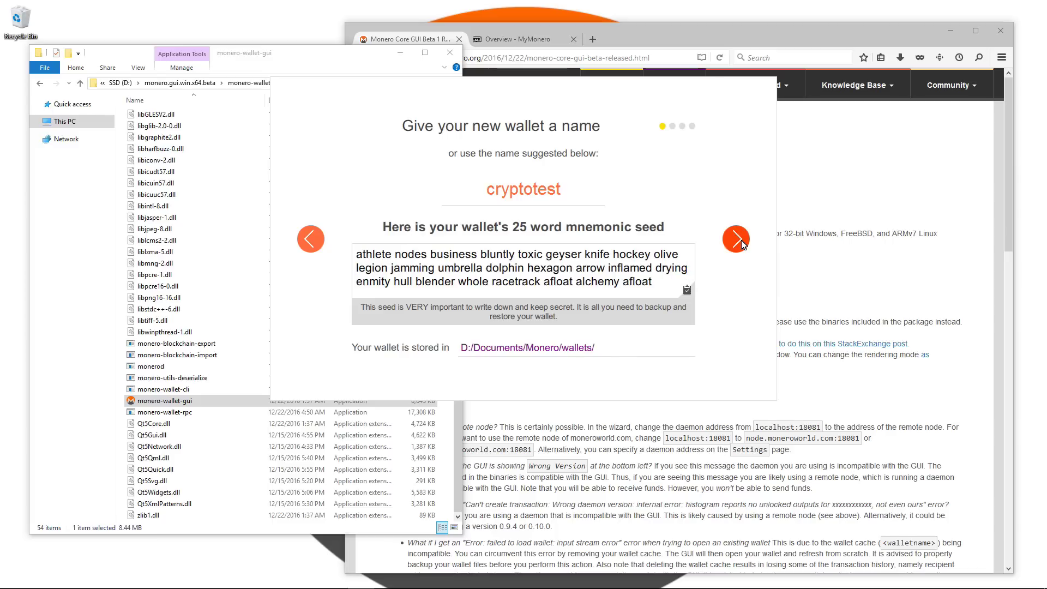
{"action": "left_click", "coordinate": [741, 245]}
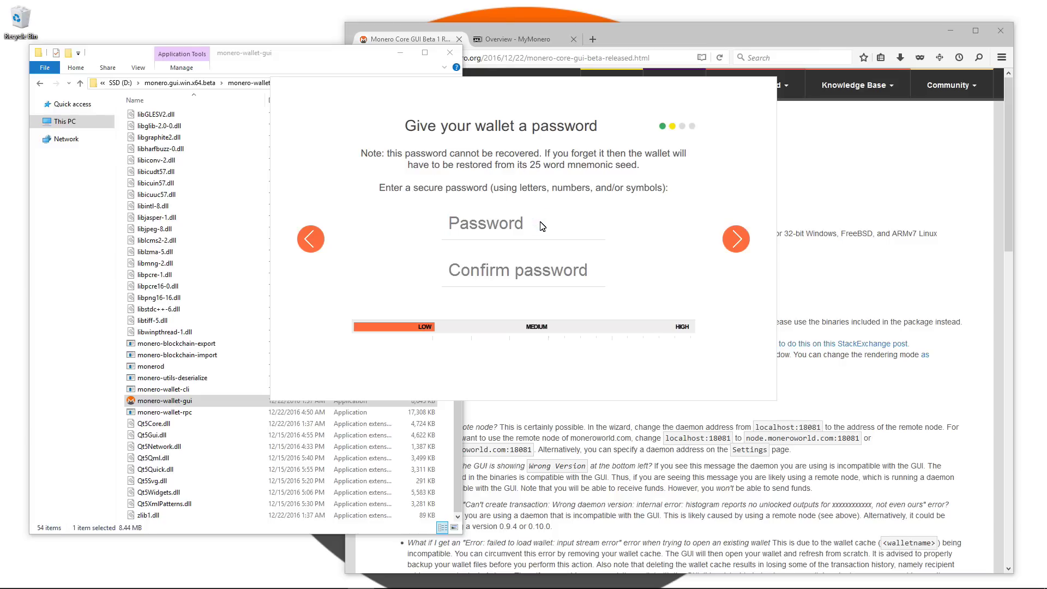
Enter and confirm the wallet password, review the summary, and open the cryptotest wallet.
{"action": "type", "text": "****"}
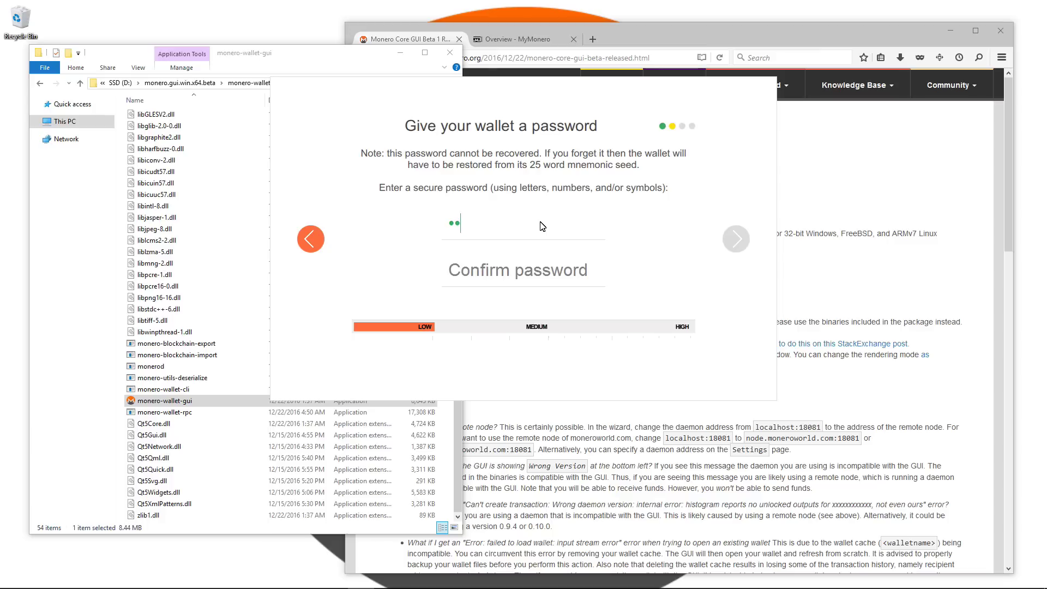
{"action": "type", "text": "**********"}
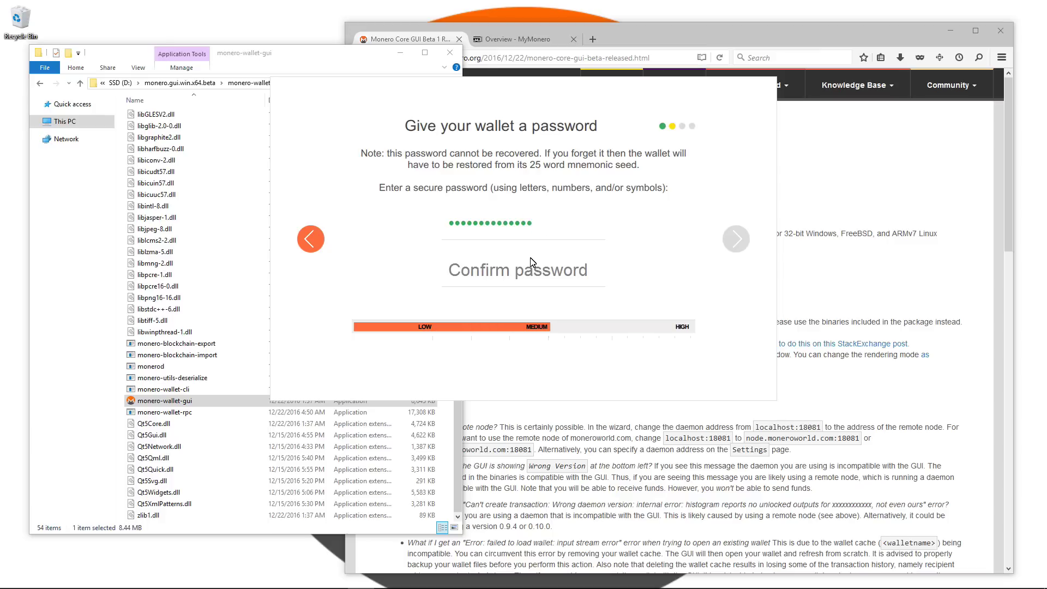
{"action": "type", "text": "**"}
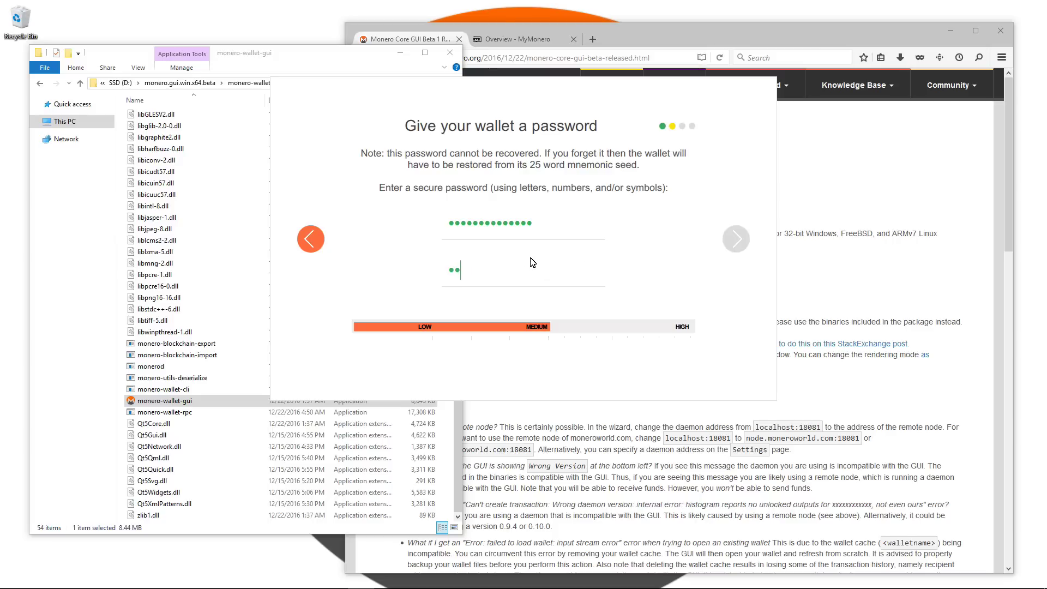
{"action": "type", "text": "********"}
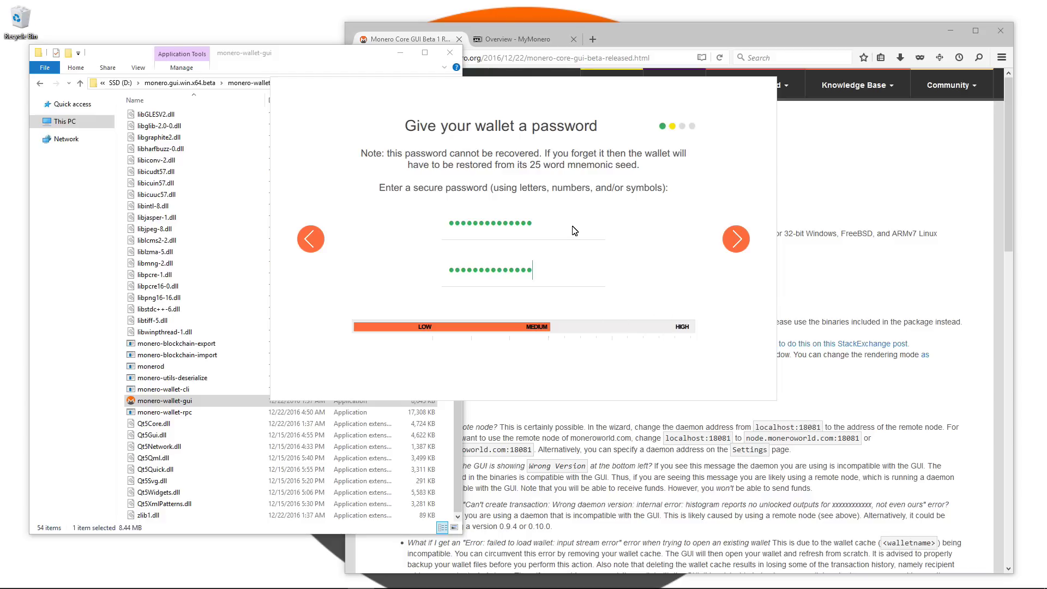
{"action": "left_click", "coordinate": [727, 241]}
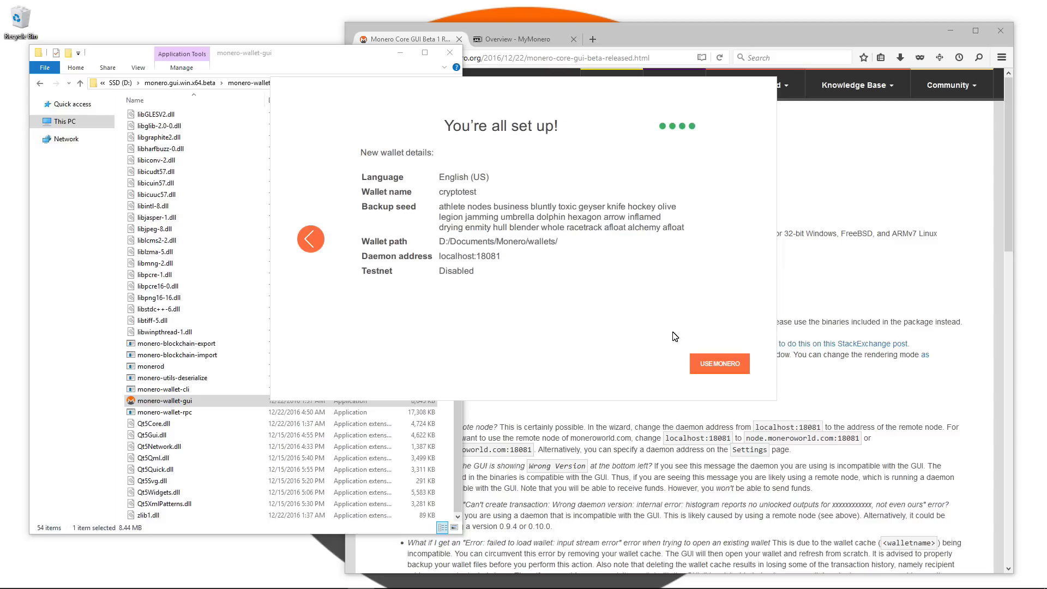
{"action": "left_click", "coordinate": [714, 369]}
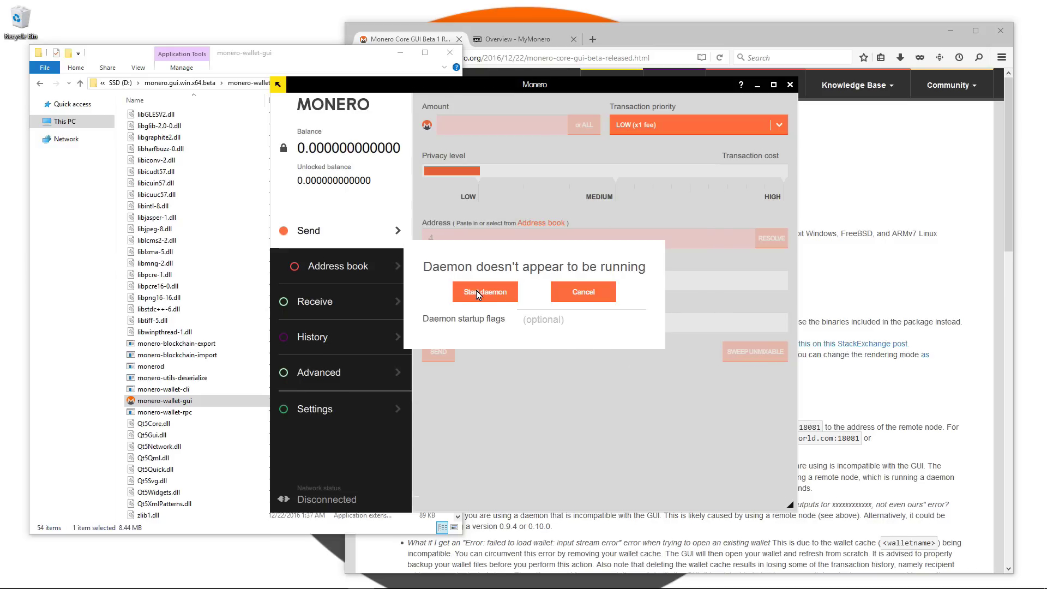
Start the local daemon from the startup prompt and the not-connected notice until it shows Connected.
{"action": "left_click", "coordinate": [496, 293]}
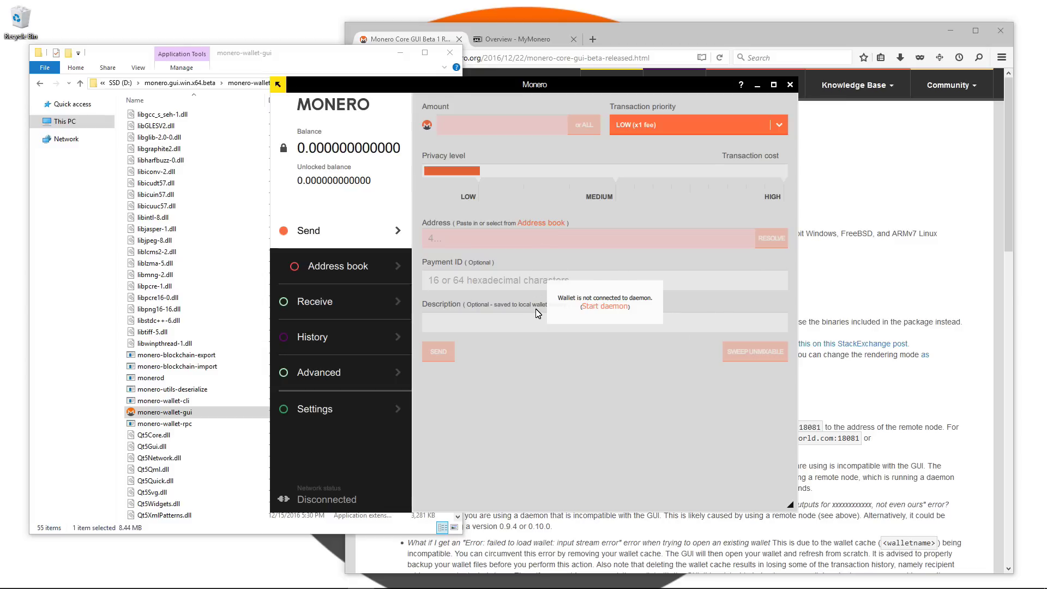
{"action": "left_click", "coordinate": [593, 307]}
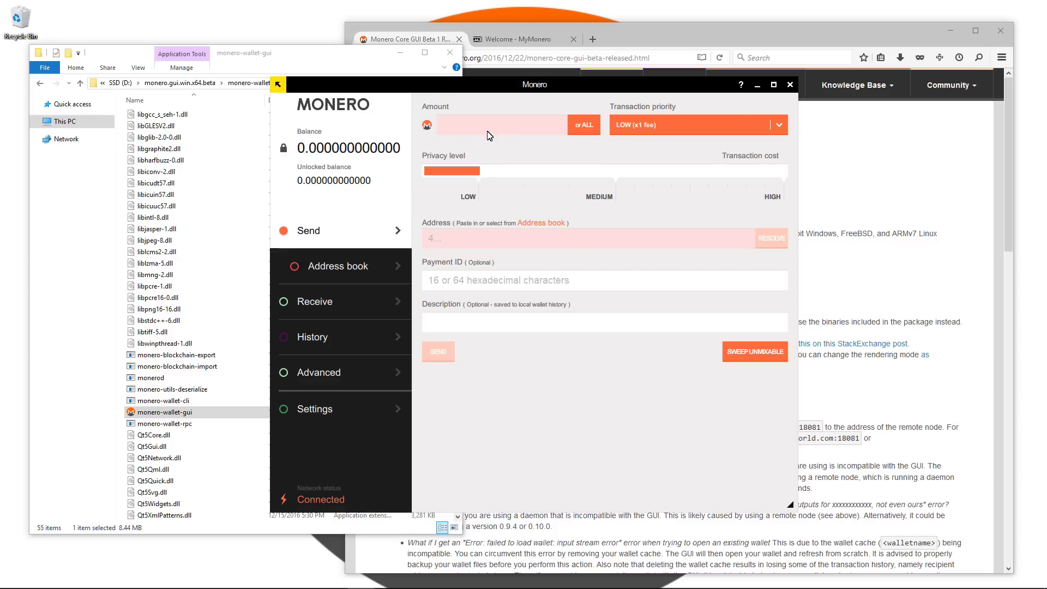
Set amount 15, HIGH (x166 fee) priority and HIGH privacy, and begin the payment description.
{"action": "type", "text": "15"}
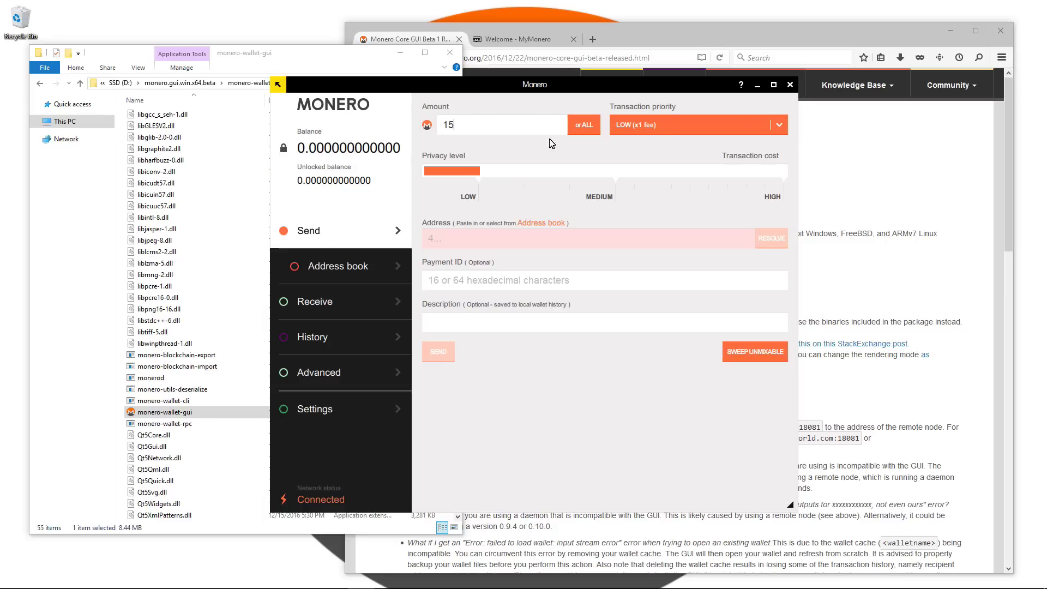
{"action": "left_click", "coordinate": [667, 131]}
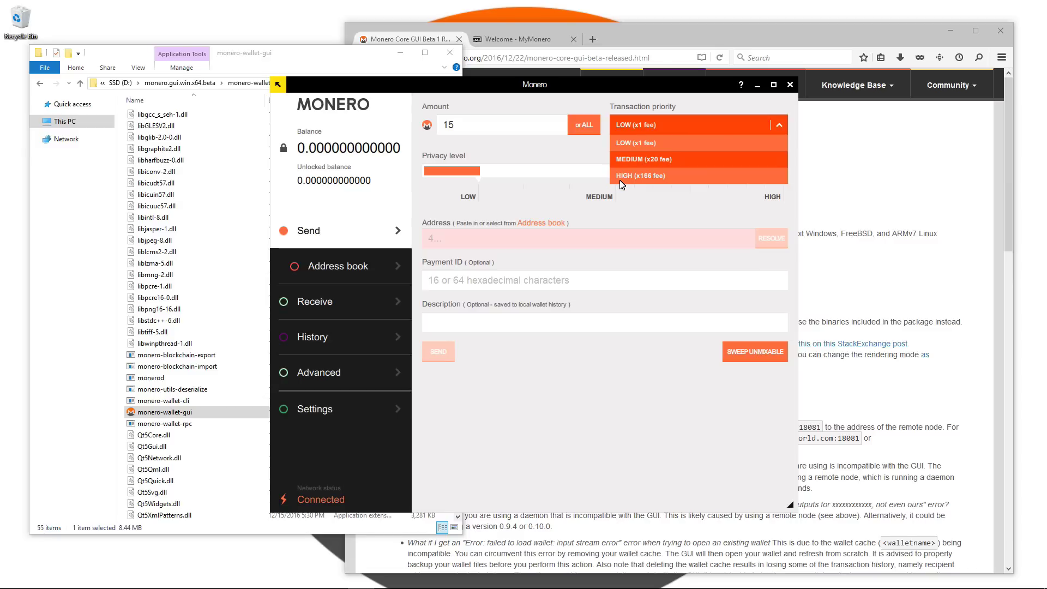
{"action": "left_click", "coordinate": [653, 177]}
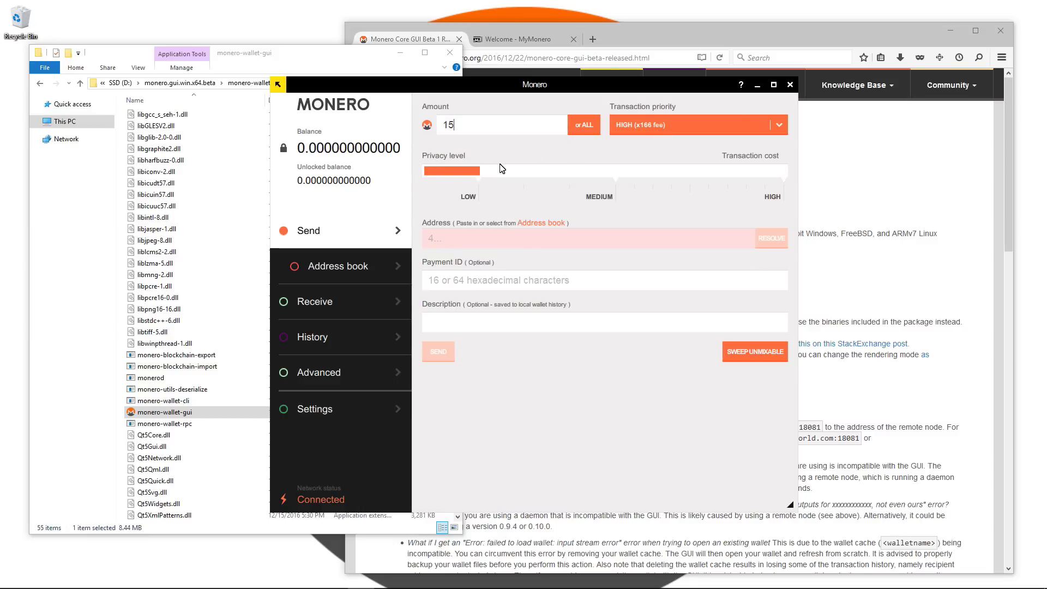
{"action": "left_click", "coordinate": [604, 172]}
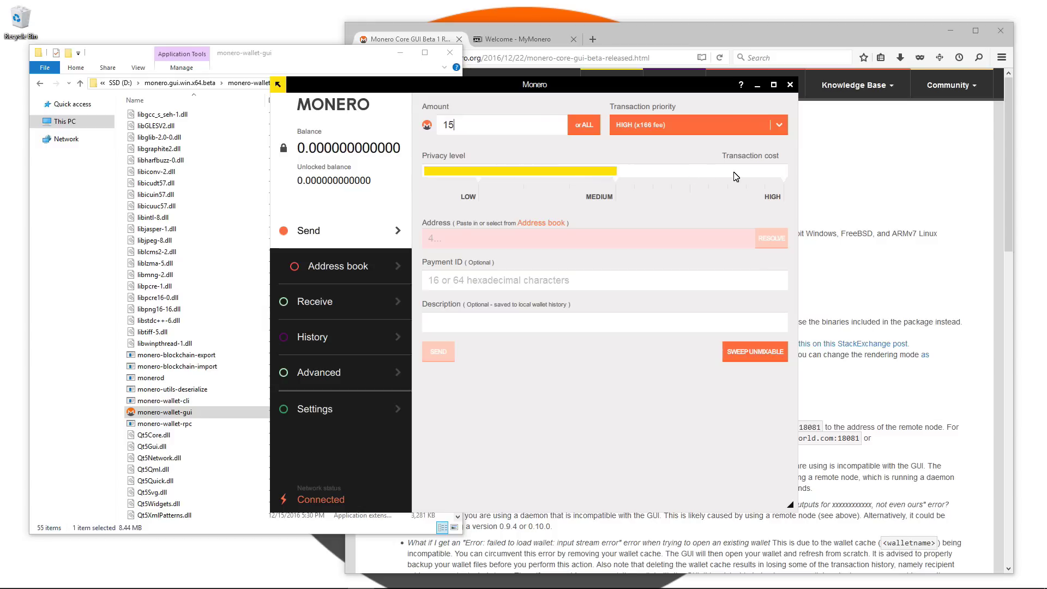
{"action": "left_click", "coordinate": [777, 171]}
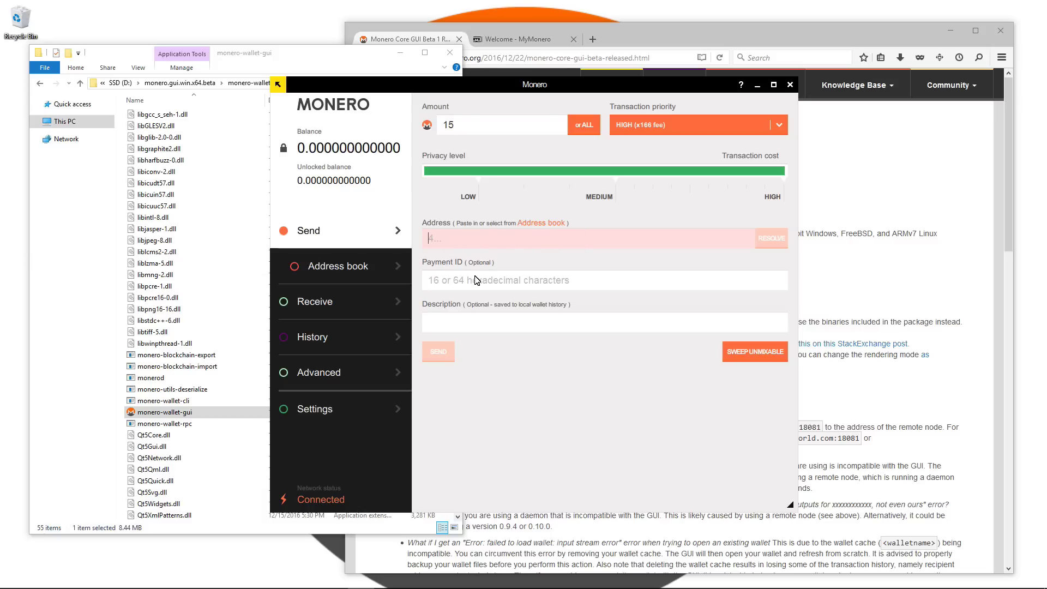
{"action": "left_click", "coordinate": [474, 326]}
{"action": "left_click", "coordinate": [363, 273]}
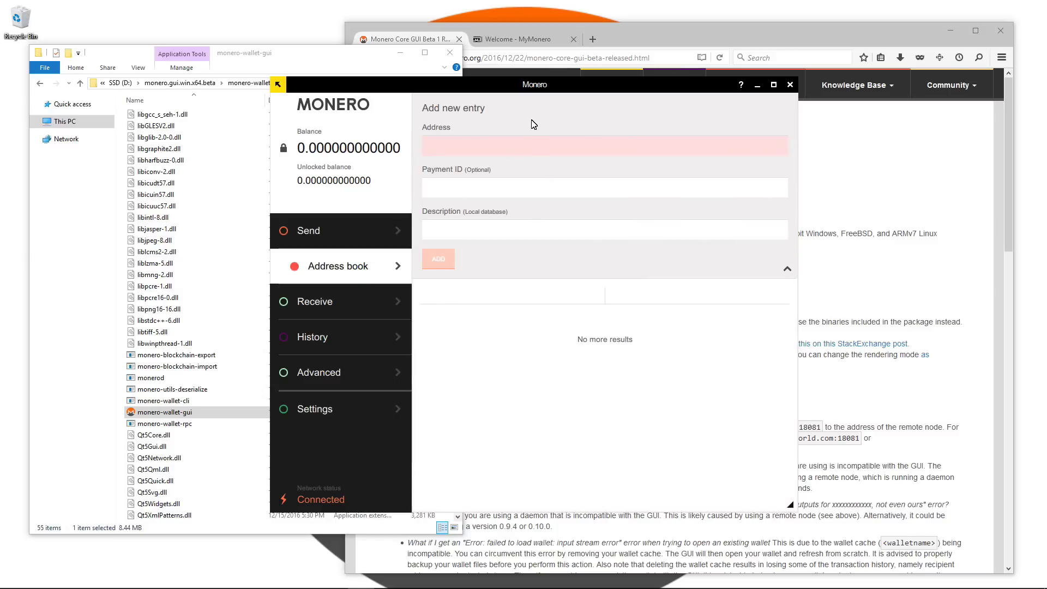
Copy the MyMonero account's receiving address and paste it into the wallet's new entry Address field.
{"action": "left_click", "coordinate": [525, 39]}
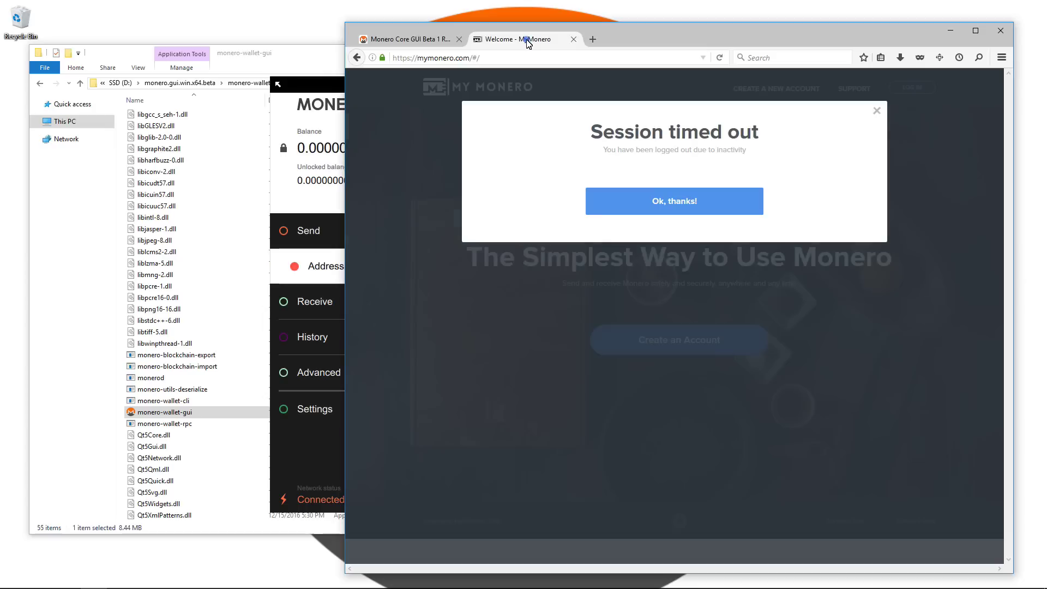
{"action": "left_click", "coordinate": [656, 200]}
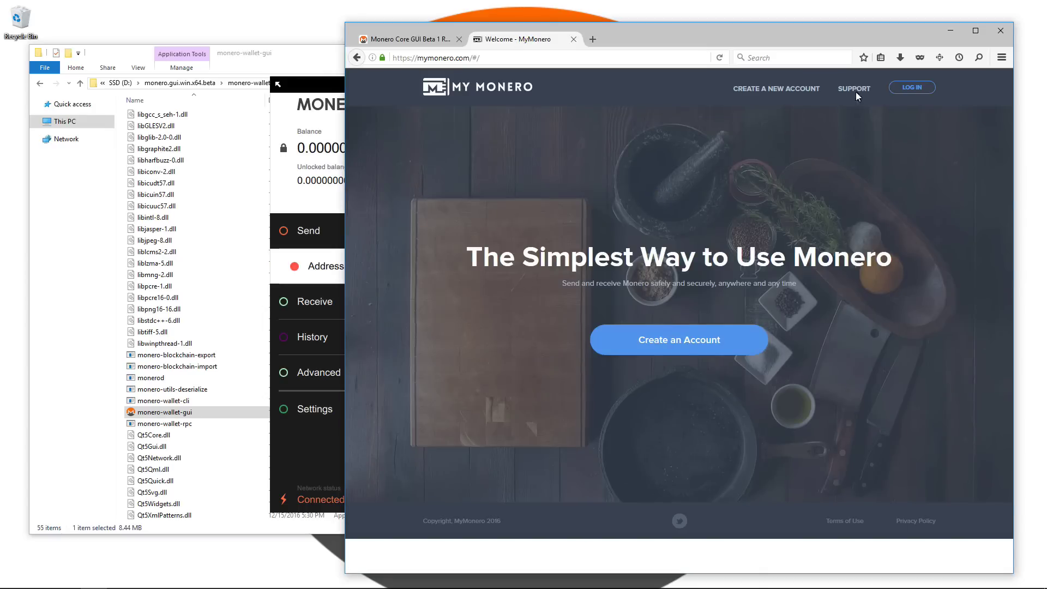
{"action": "left_click", "coordinate": [914, 92]}
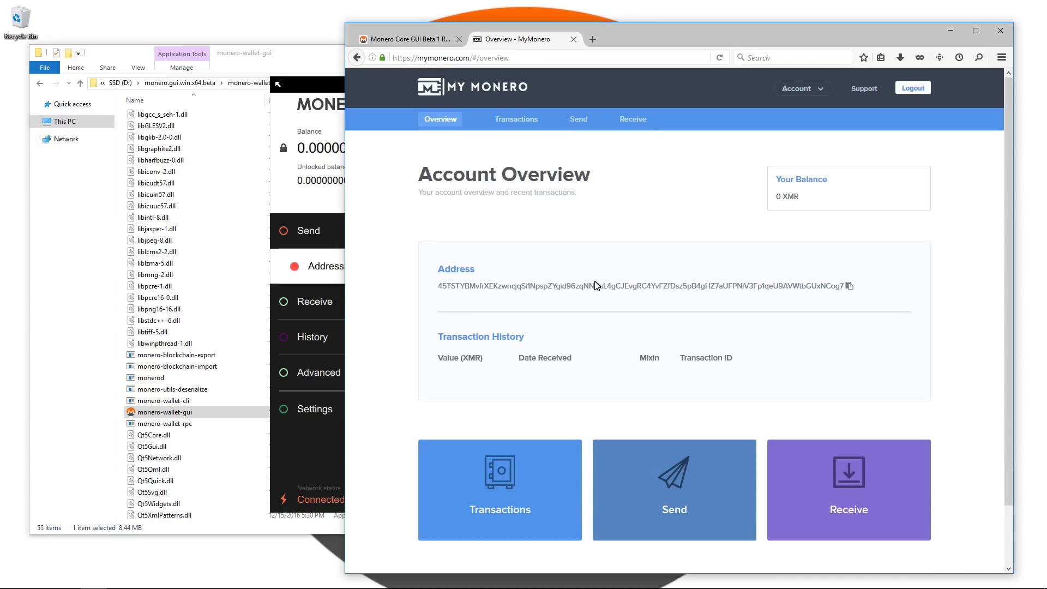
{"action": "double_click", "coordinate": [593, 286]}
{"action": "right_click", "coordinate": [599, 287]}
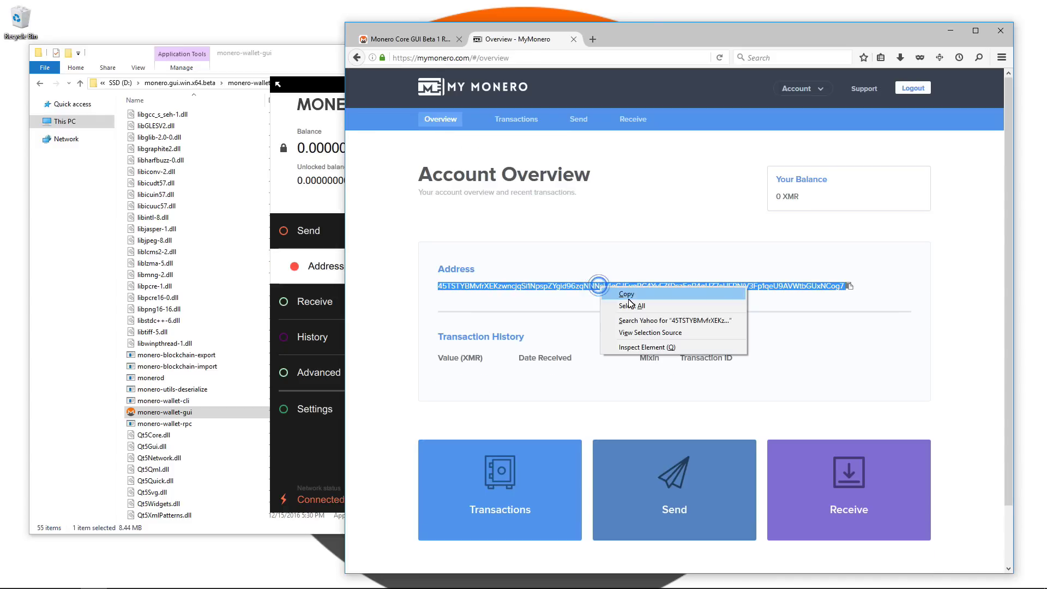
{"action": "left_click", "coordinate": [626, 296]}
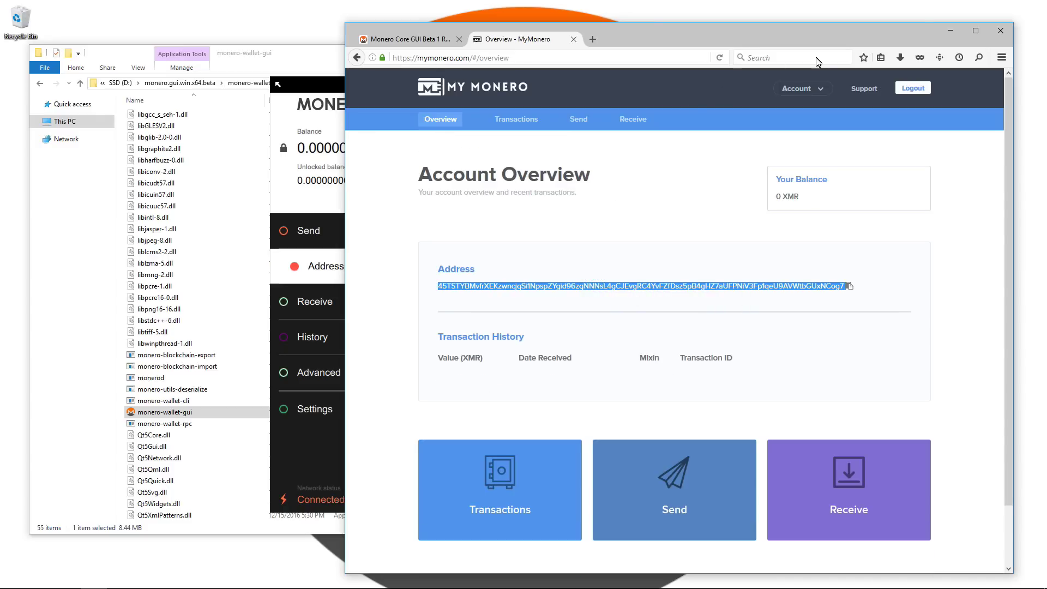
{"action": "left_click", "coordinate": [331, 87]}
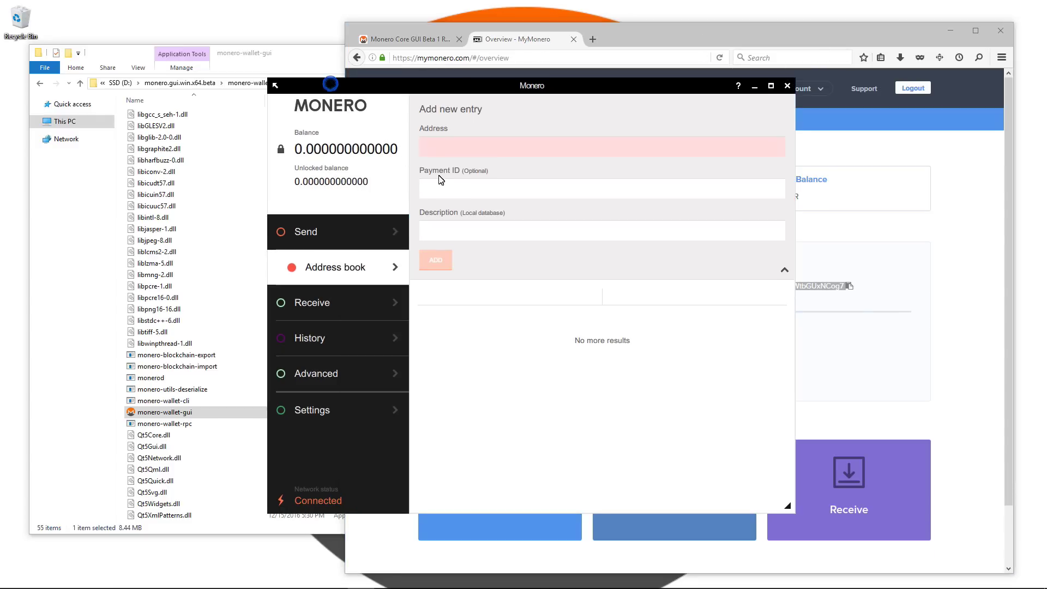
{"action": "right_click", "coordinate": [480, 145]}
{"action": "left_click", "coordinate": [504, 205]}
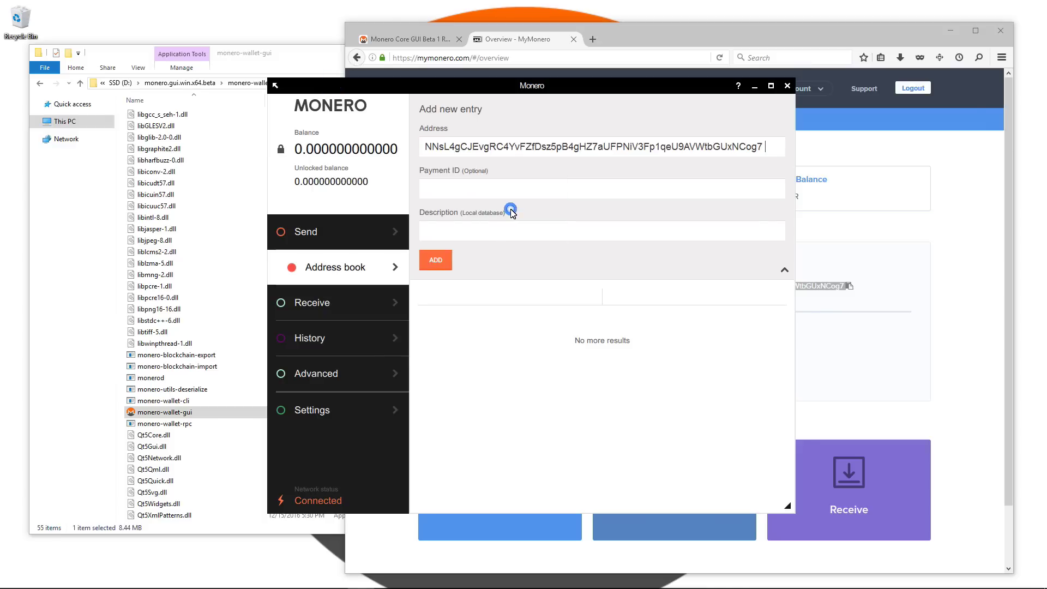
Copy the payment ID from MyMonero's Receive page and return to the wallet's contact form.
{"action": "left_click", "coordinate": [920, 236]}
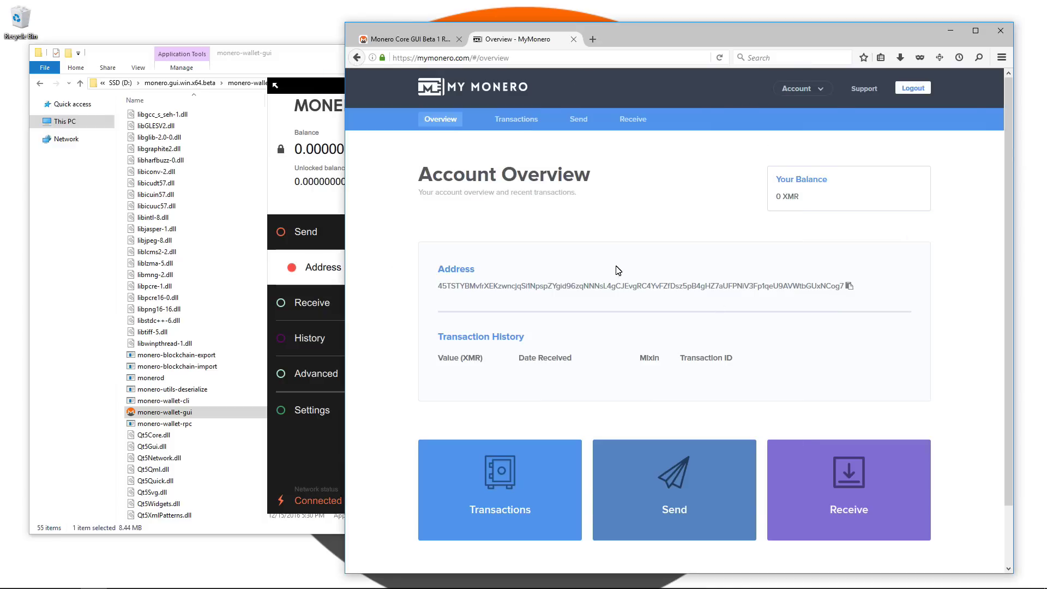
{"action": "left_click", "coordinate": [637, 120]}
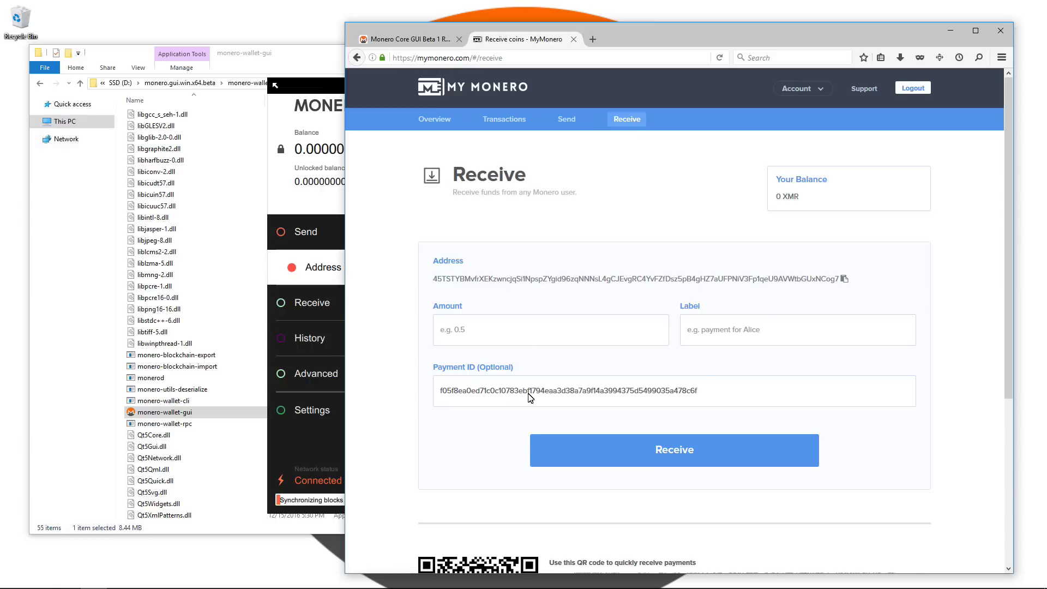
{"action": "double_click", "coordinate": [529, 392]}
{"action": "right_click", "coordinate": [528, 393]}
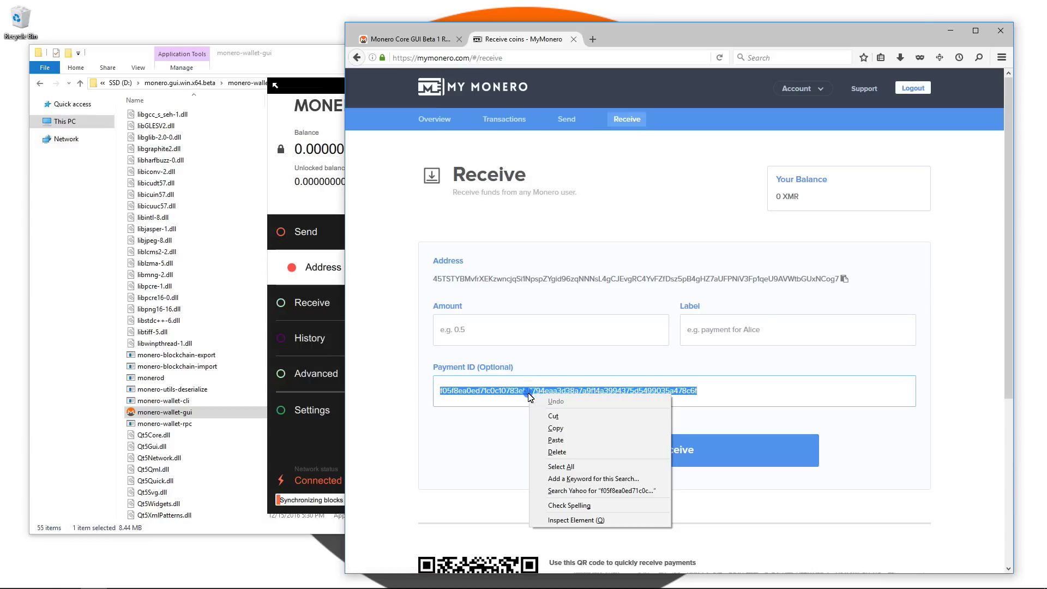
{"action": "left_click", "coordinate": [555, 429]}
{"action": "left_click", "coordinate": [311, 281]}
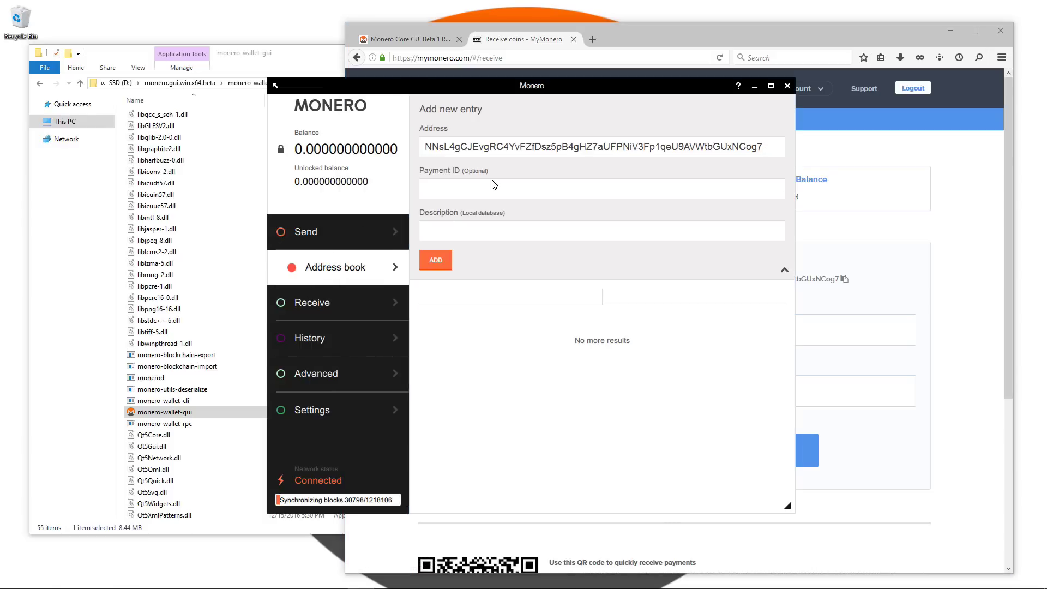
Paste the payment ID, enter the contact's name as description, save the entry and show its actions.
{"action": "right_click", "coordinate": [474, 188]}
{"action": "left_click", "coordinate": [500, 247]}
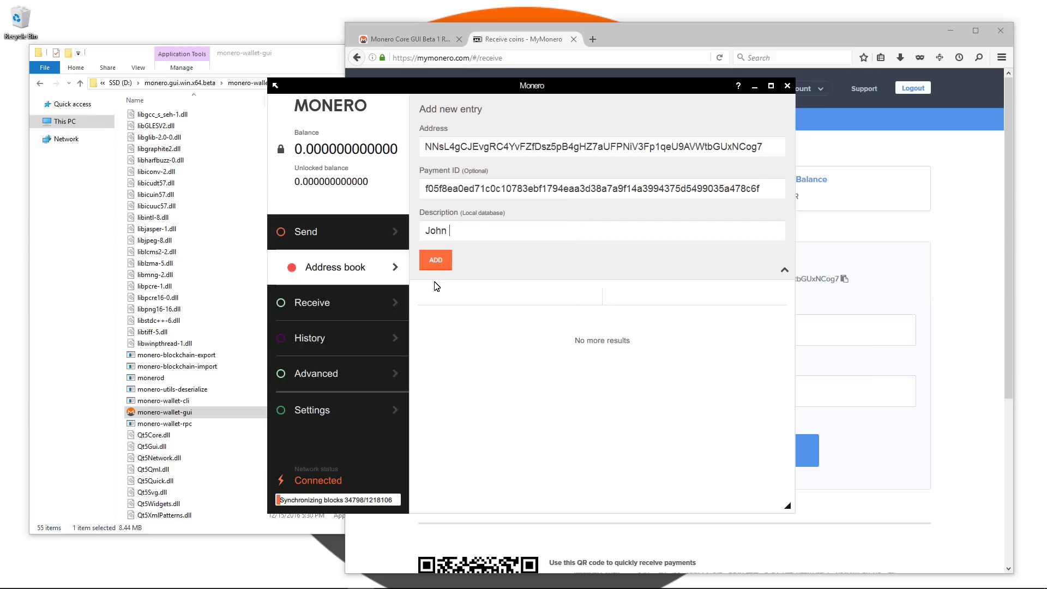
{"action": "type", "text": "John MyMonero"}
{"action": "left_click", "coordinate": [434, 261]}
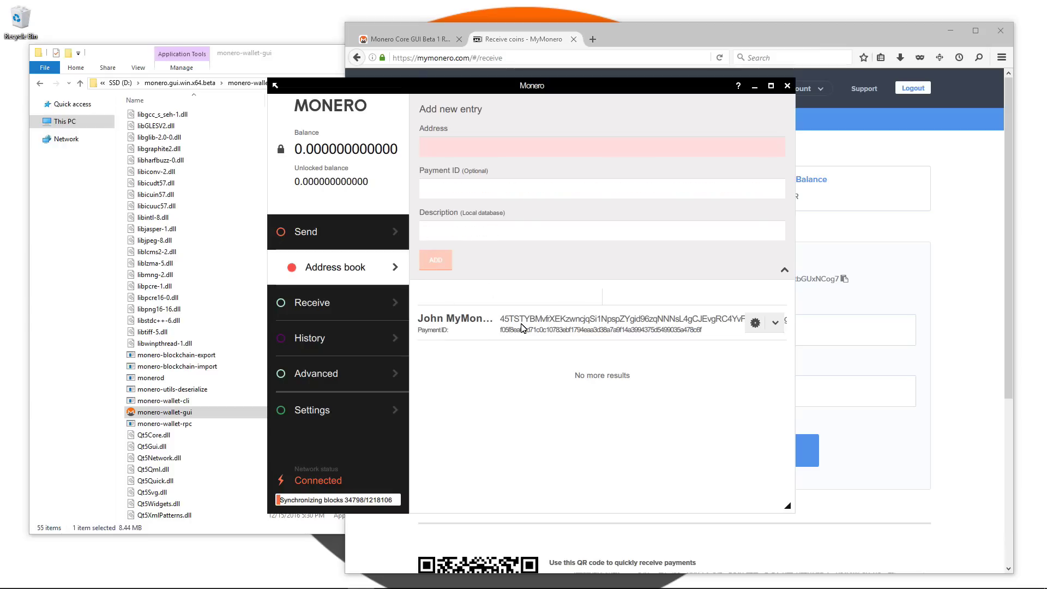
{"action": "left_click", "coordinate": [755, 323]}
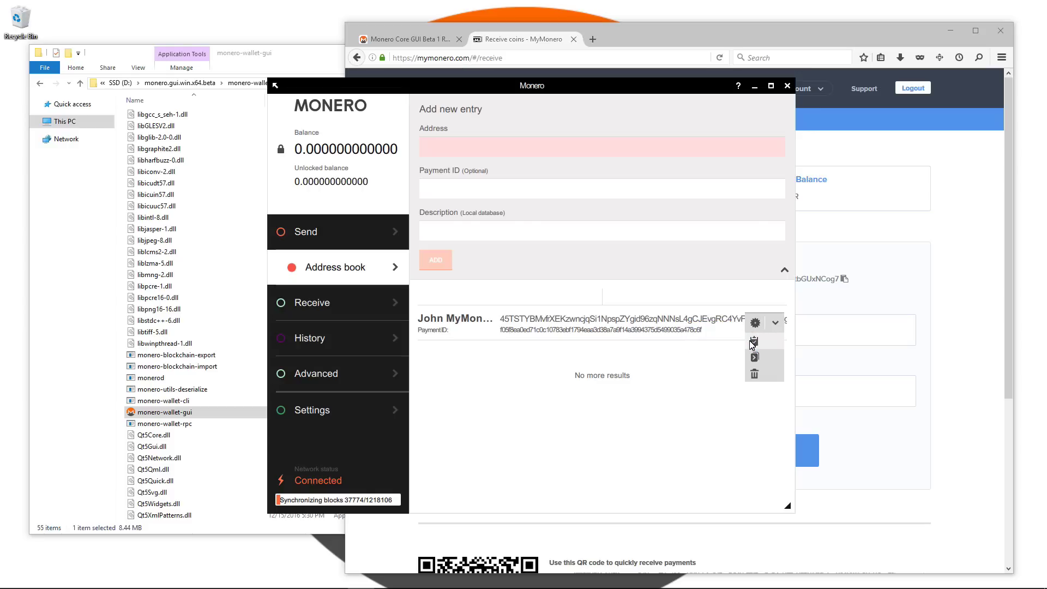
On the Receive page, select the wallet and integrated addresses, then generate several new payment IDs.
{"action": "left_click", "coordinate": [330, 305]}
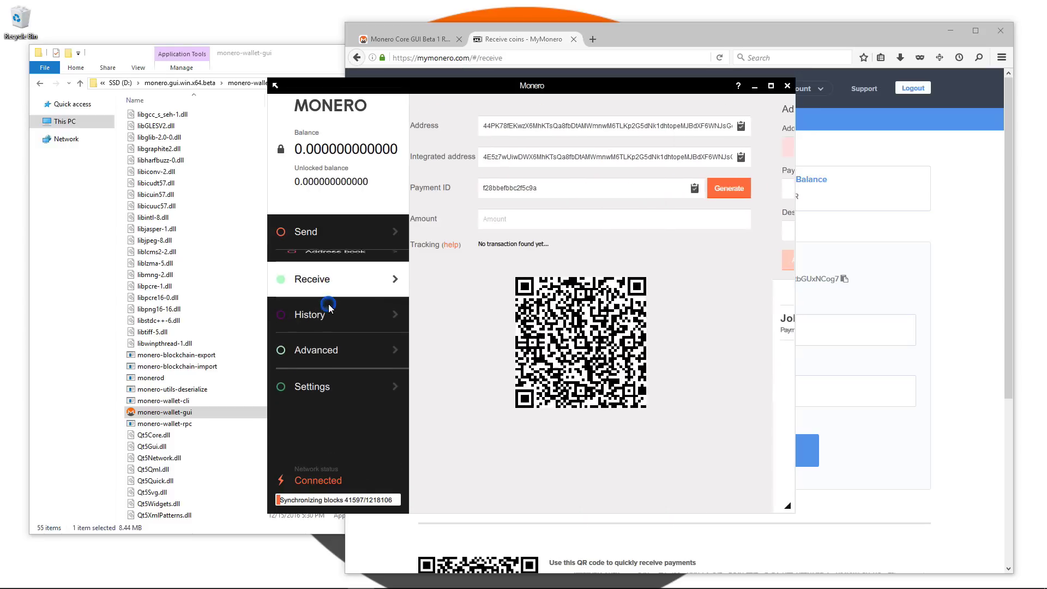
{"action": "double_click", "coordinate": [528, 127]}
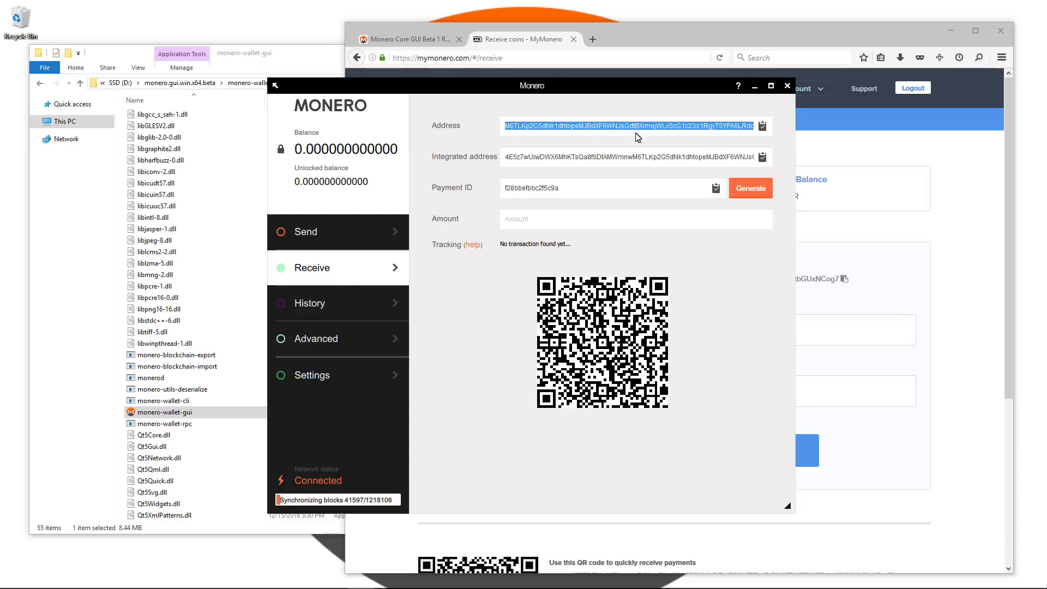
{"action": "double_click", "coordinate": [553, 156]}
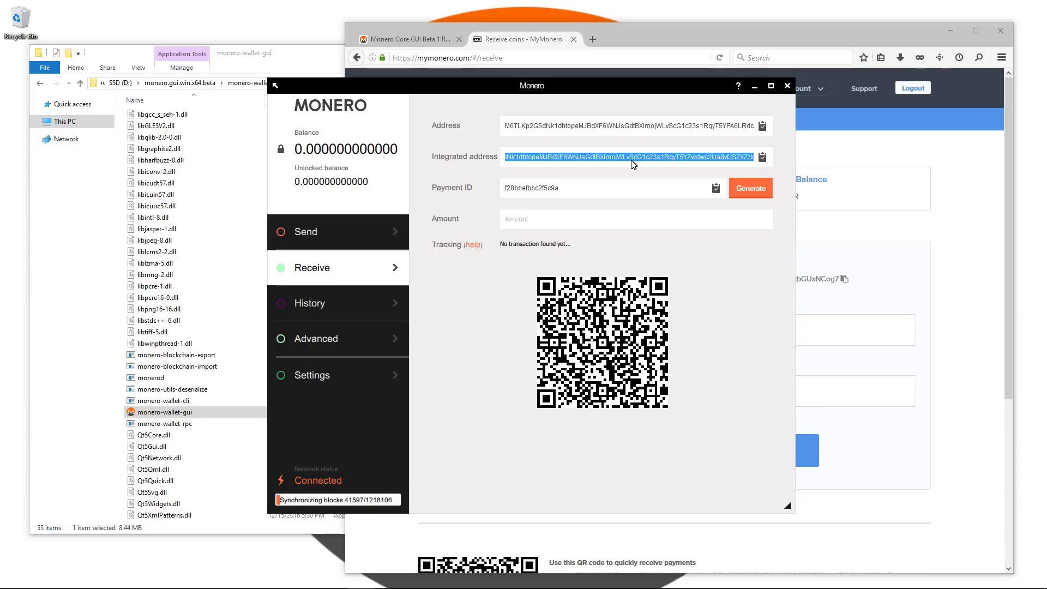
{"action": "double_click", "coordinate": [568, 190]}
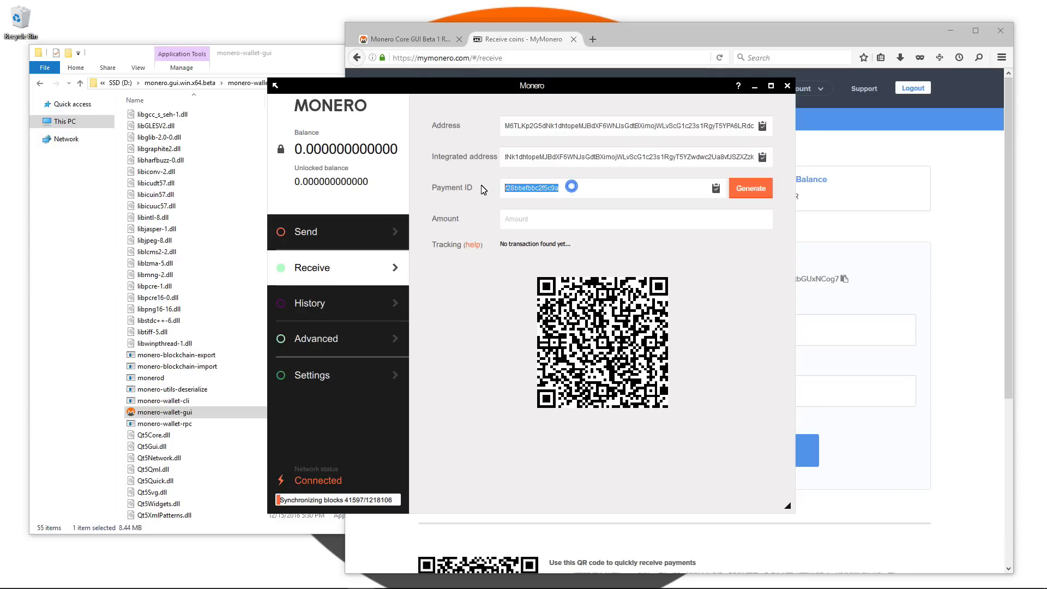
{"action": "left_click", "coordinate": [753, 192]}
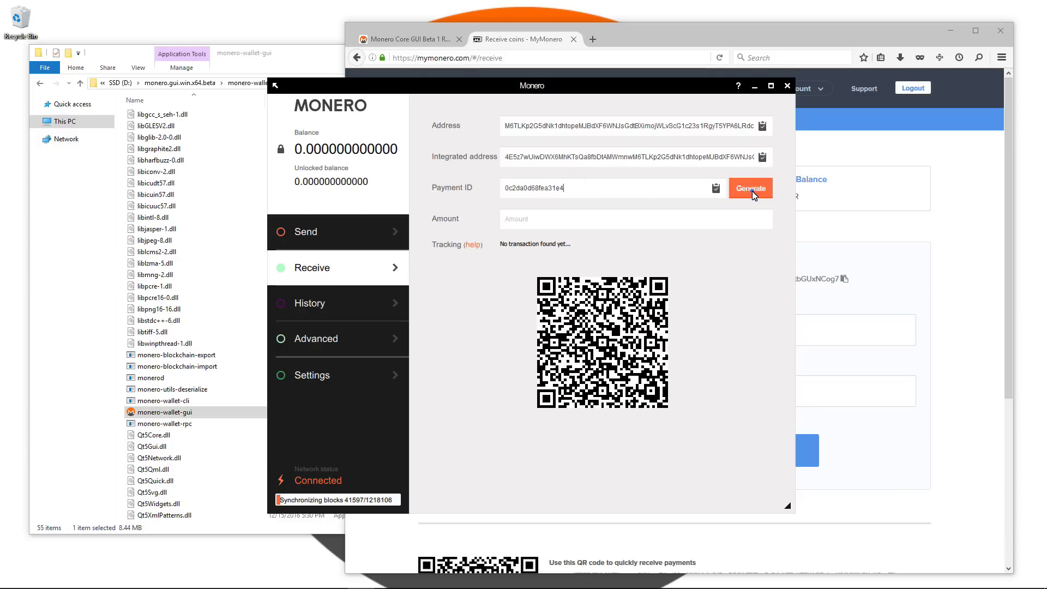
{"action": "left_click", "coordinate": [753, 192]}
{"action": "left_click", "coordinate": [752, 192]}
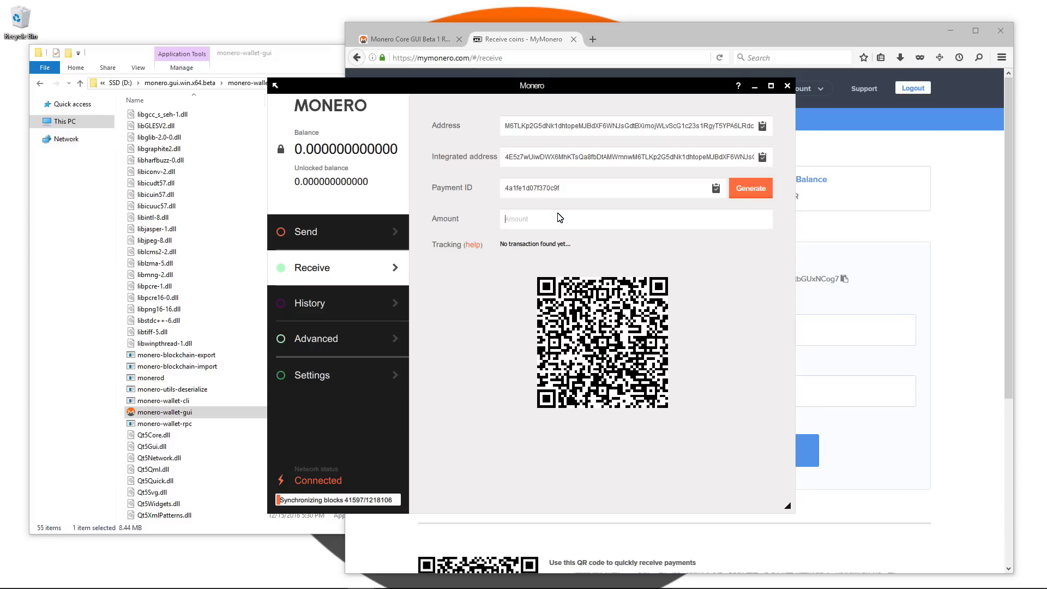
Enter amount 55, regenerate the payment ID and QR code, and open the Tracking help.
{"action": "type", "text": "5"}
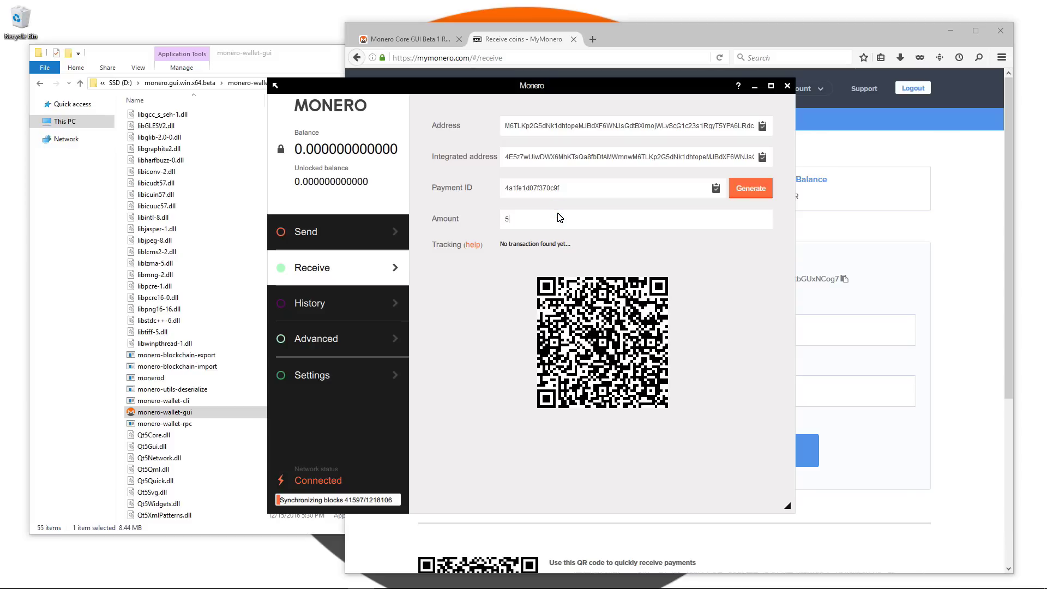
{"action": "left_click", "coordinate": [762, 190]}
{"action": "type", "text": "5"}
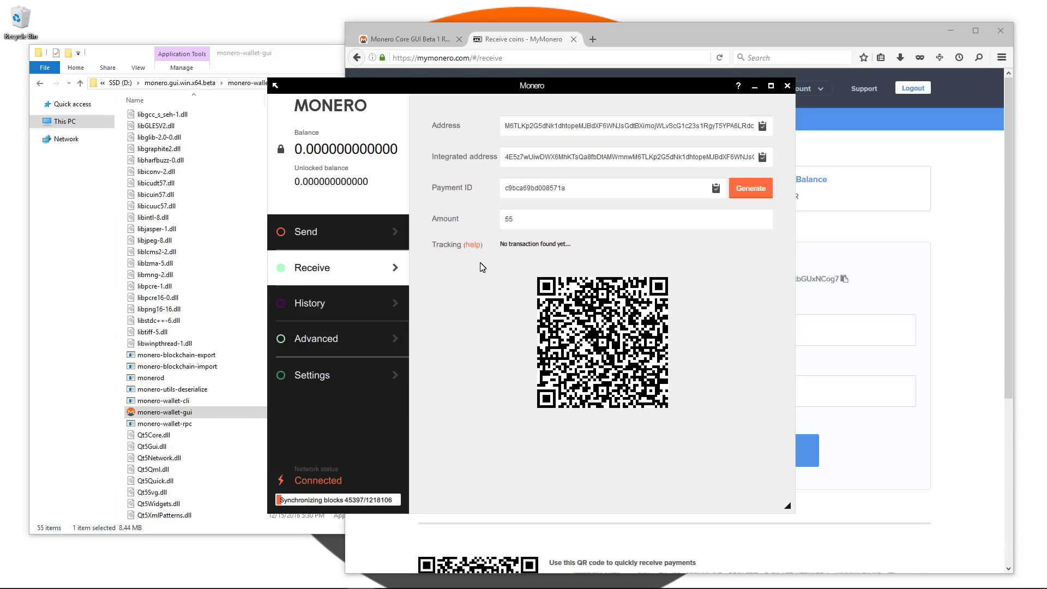
{"action": "left_click", "coordinate": [472, 245]}
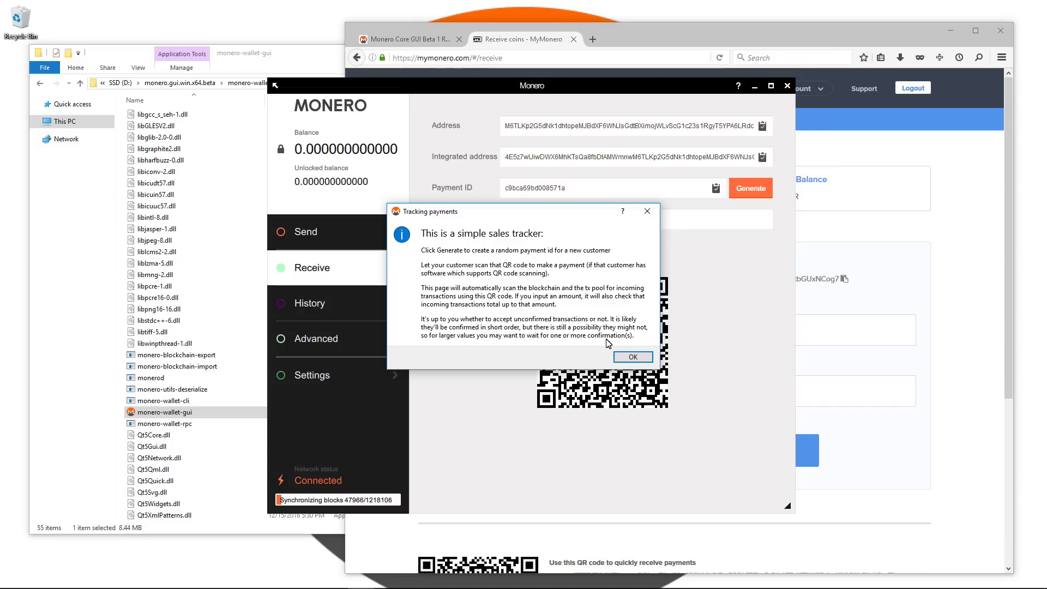
Close the Tracking payments help with OK to see the 55 request and its QR code.
{"action": "left_click", "coordinate": [632, 355]}
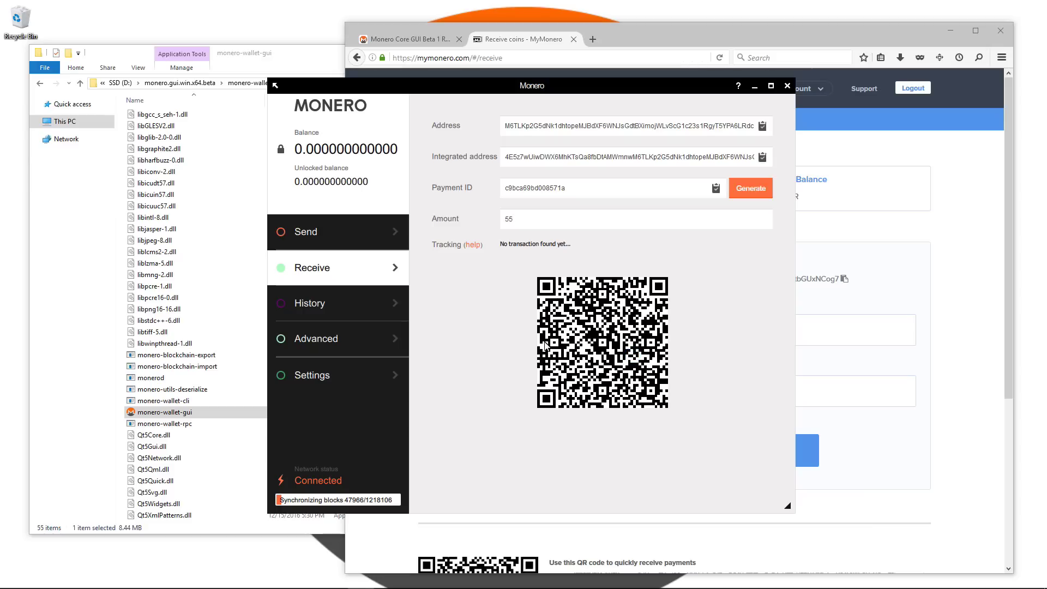
Open History and set the date range from 8 November 2016 to 6 December 2016.
{"action": "left_click", "coordinate": [356, 307]}
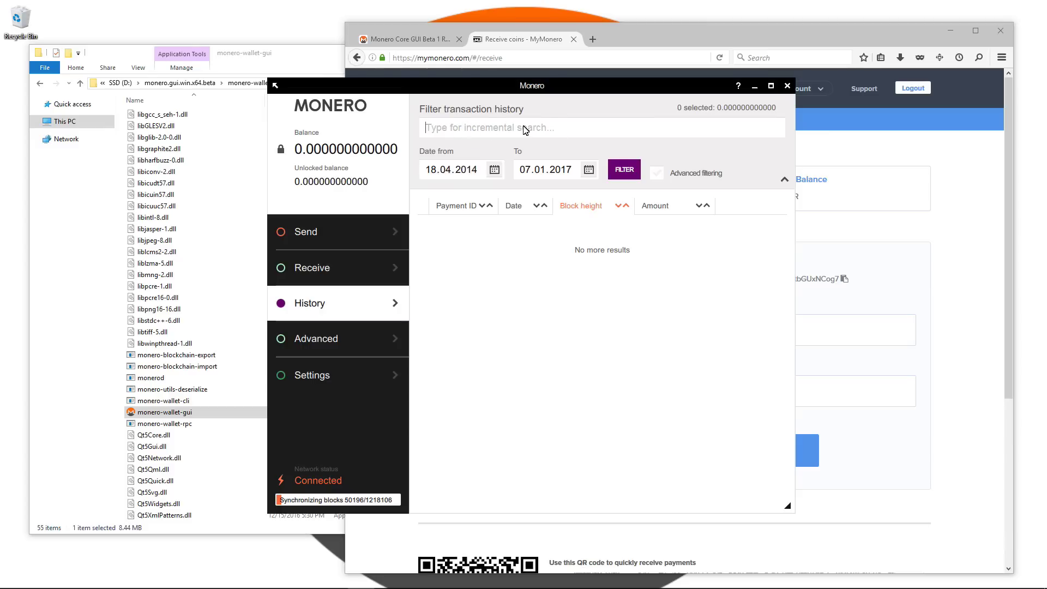
{"action": "left_click", "coordinate": [495, 170]}
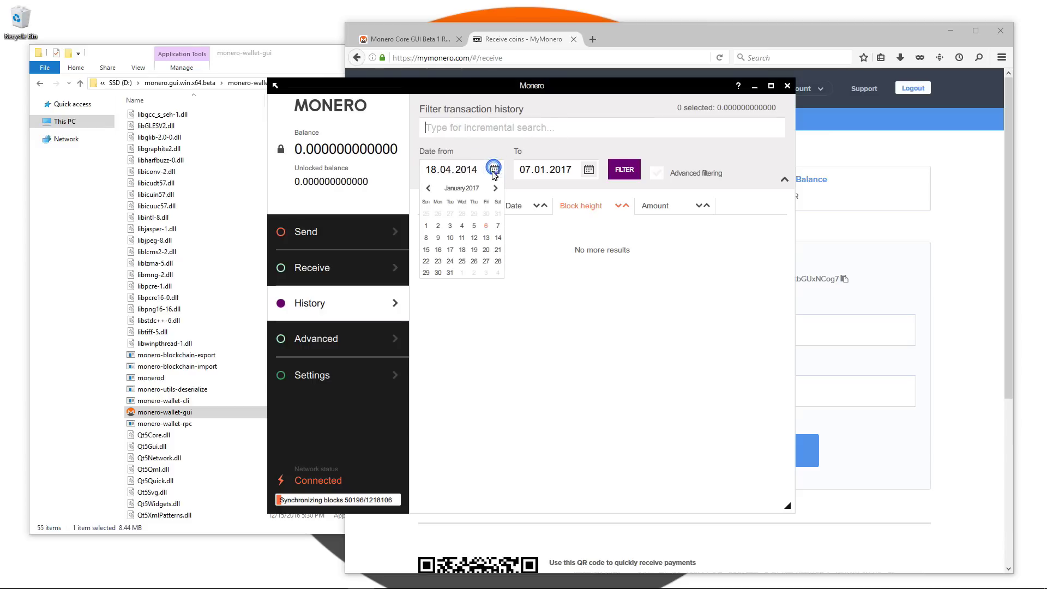
{"action": "left_click", "coordinate": [430, 189]}
{"action": "left_click", "coordinate": [430, 190]}
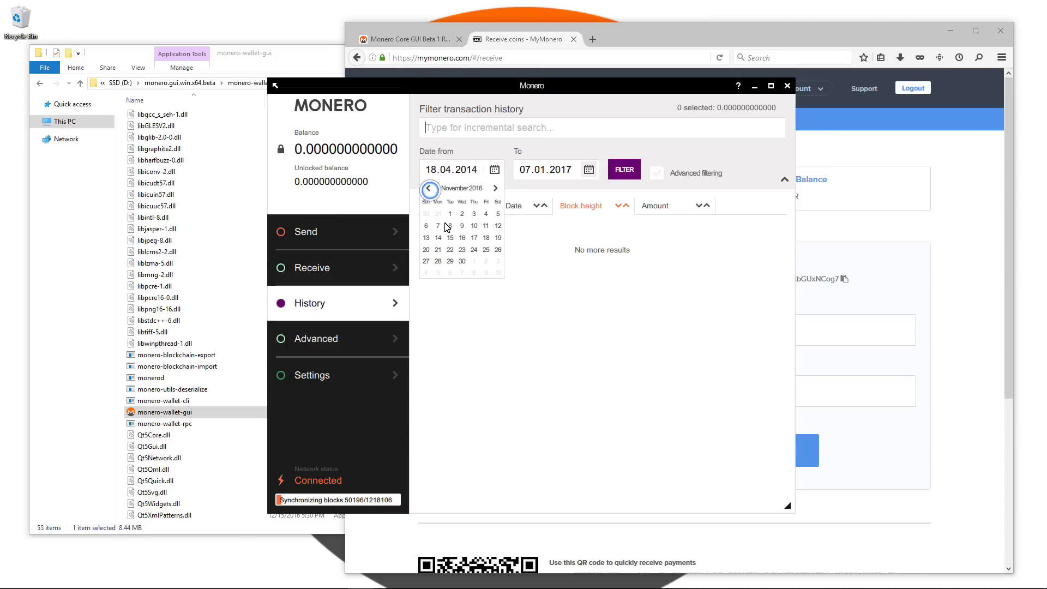
{"action": "left_click", "coordinate": [450, 225]}
{"action": "left_click", "coordinate": [589, 170]}
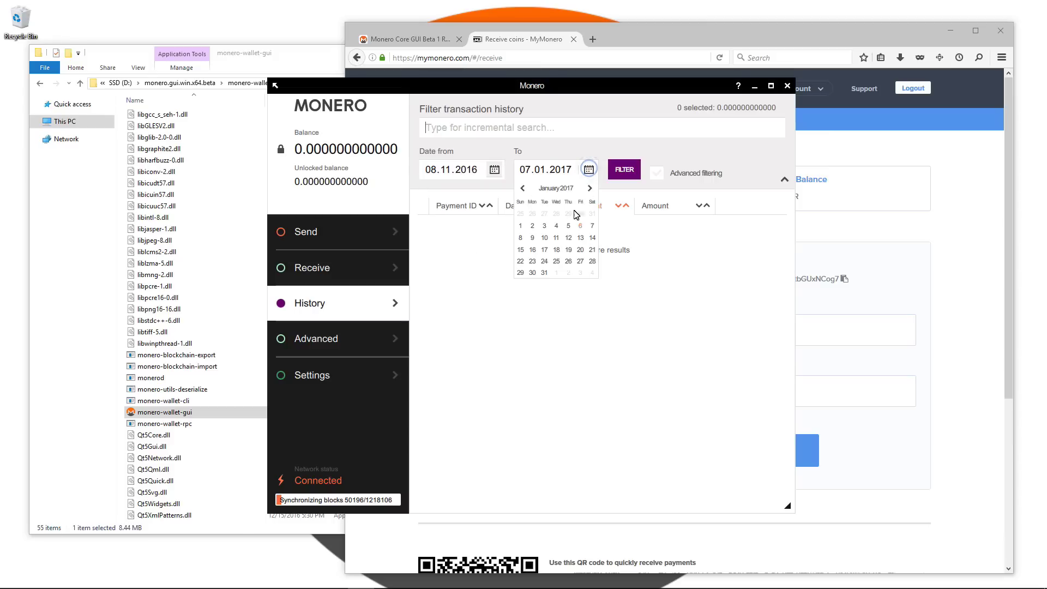
{"action": "left_click", "coordinate": [522, 189]}
{"action": "left_click", "coordinate": [544, 226]}
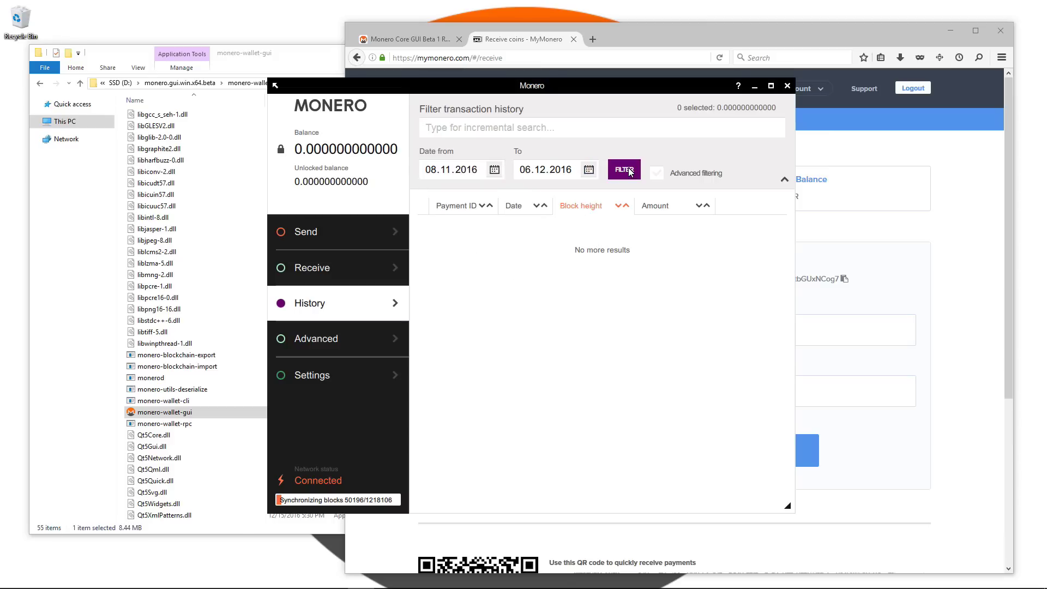
Turn on advanced filtering, limit it to Received transactions, and visit the minimum and maximum amount fields.
{"action": "left_click", "coordinate": [685, 175]}
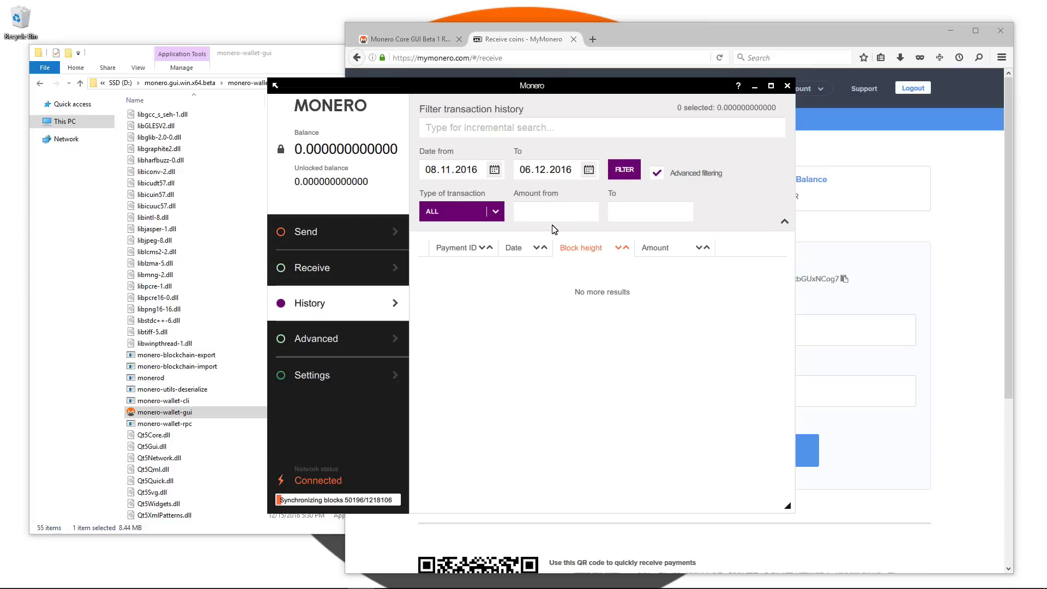
{"action": "left_click", "coordinate": [483, 212]}
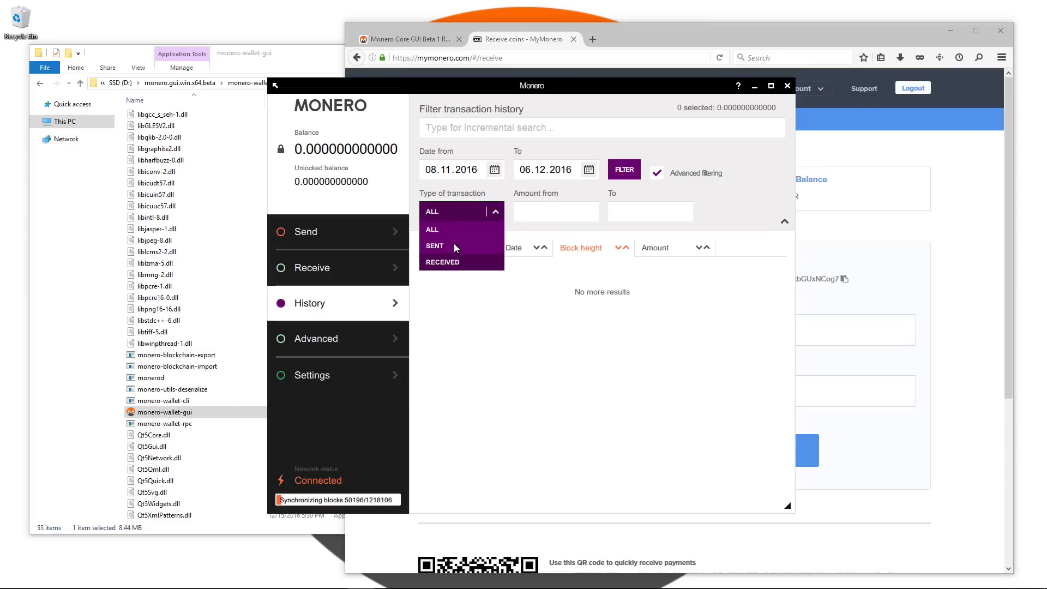
{"action": "left_click", "coordinate": [452, 260]}
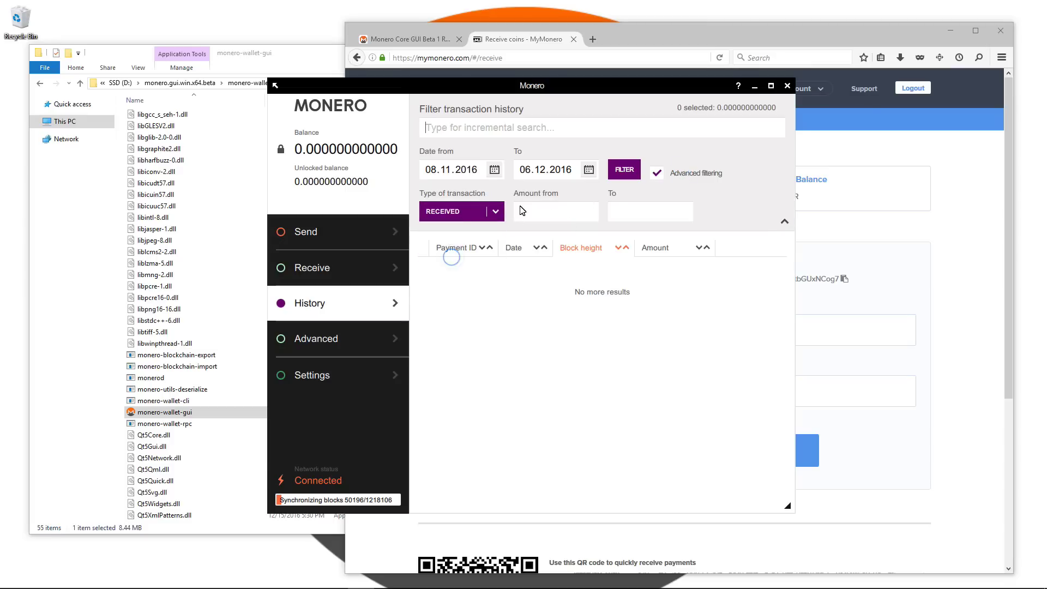
{"action": "left_click", "coordinate": [566, 214]}
{"action": "left_click", "coordinate": [649, 214]}
Sort the history by Payment ID, Date, Block height and finally Amount.
{"action": "left_click", "coordinate": [483, 249]}
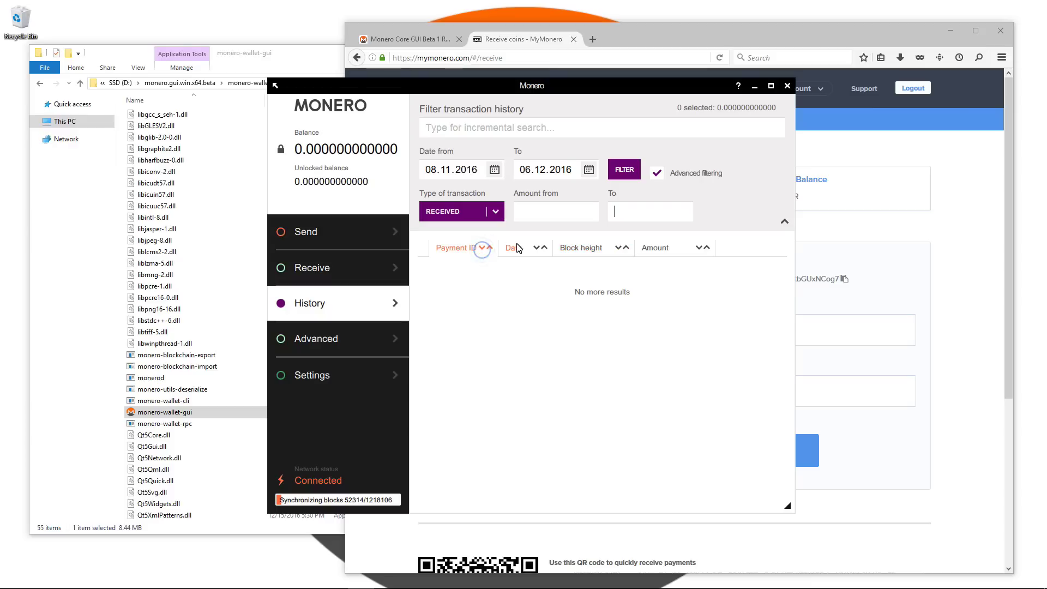
{"action": "left_click", "coordinate": [539, 250]}
{"action": "left_click", "coordinate": [581, 249]}
{"action": "left_click", "coordinate": [674, 256]}
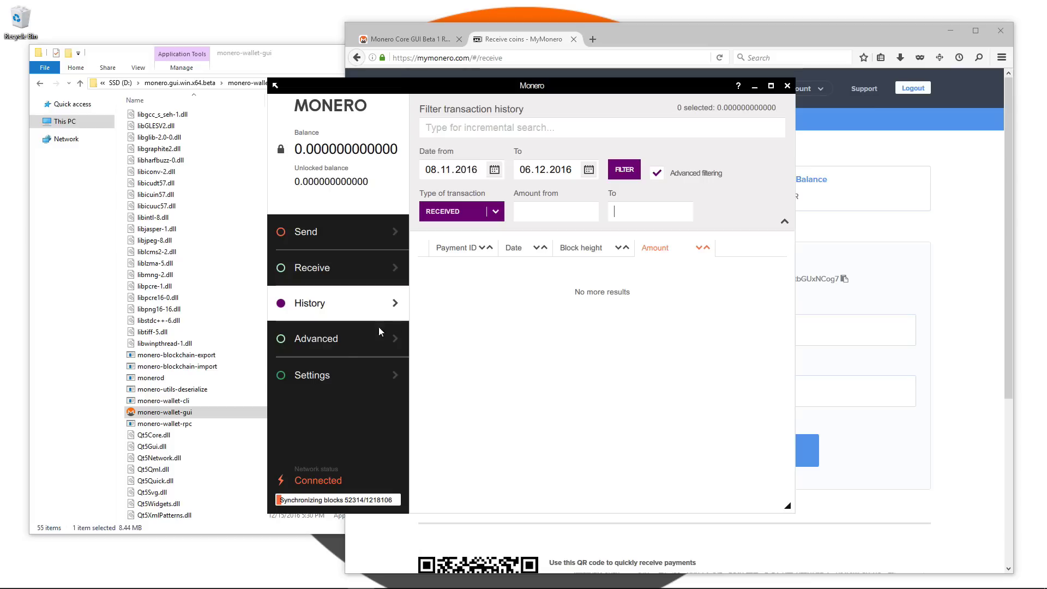
{"action": "left_click", "coordinate": [345, 342]}
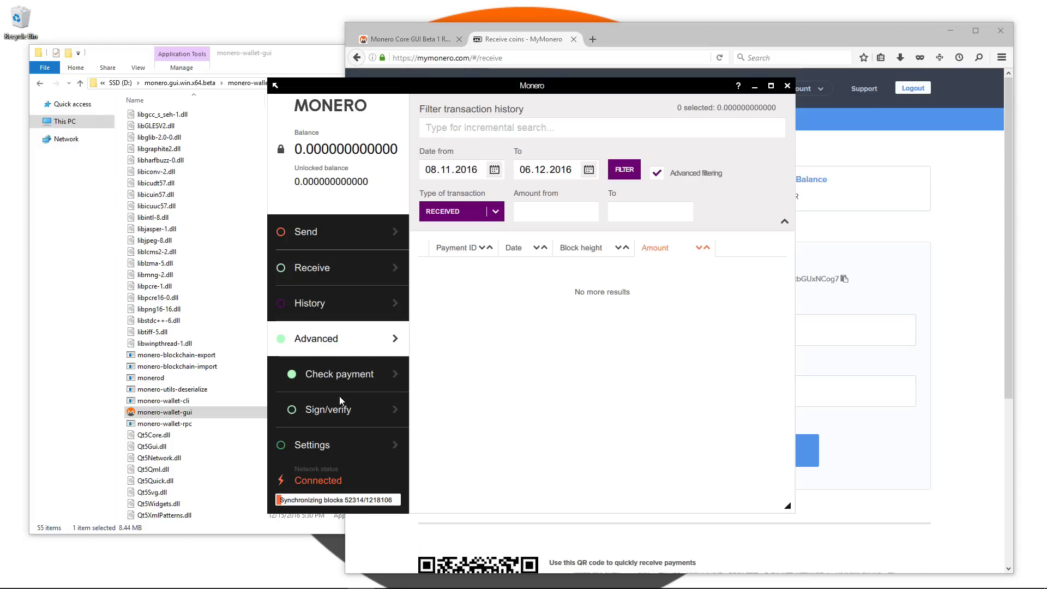
Open the Check payment form and step through its Address, Transaction ID and Transaction key fields.
{"action": "left_click", "coordinate": [341, 376]}
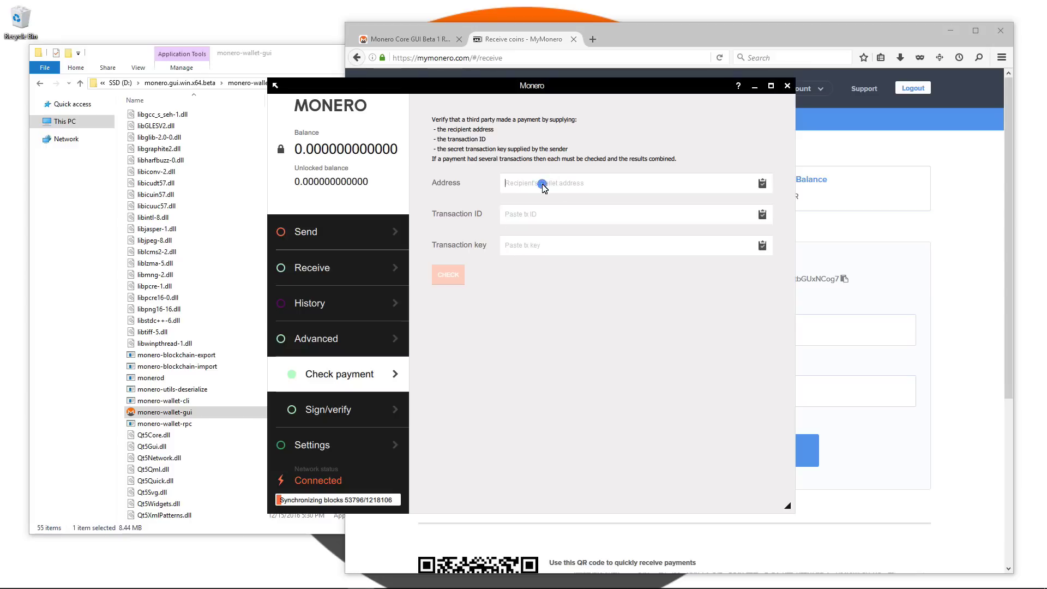
{"action": "left_click", "coordinate": [520, 215]}
{"action": "left_click", "coordinate": [526, 149]}
{"action": "left_click", "coordinate": [534, 238]}
On Sign/verify, sign the short test message 'T' and select the resulting signature.
{"action": "left_click", "coordinate": [352, 417]}
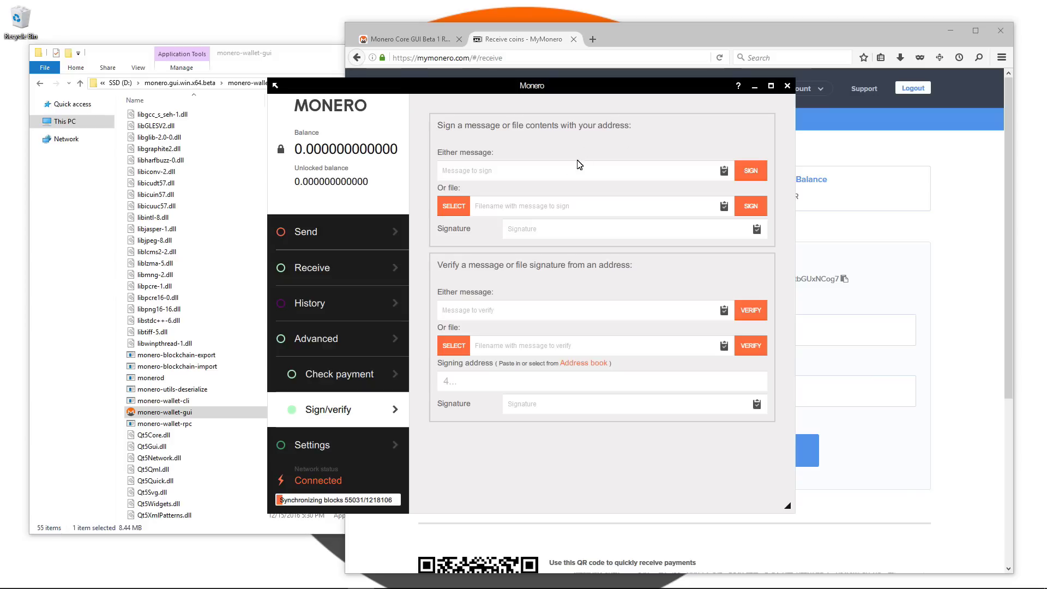
{"action": "type", "text": "To John"}
{"action": "left_click", "coordinate": [751, 172]}
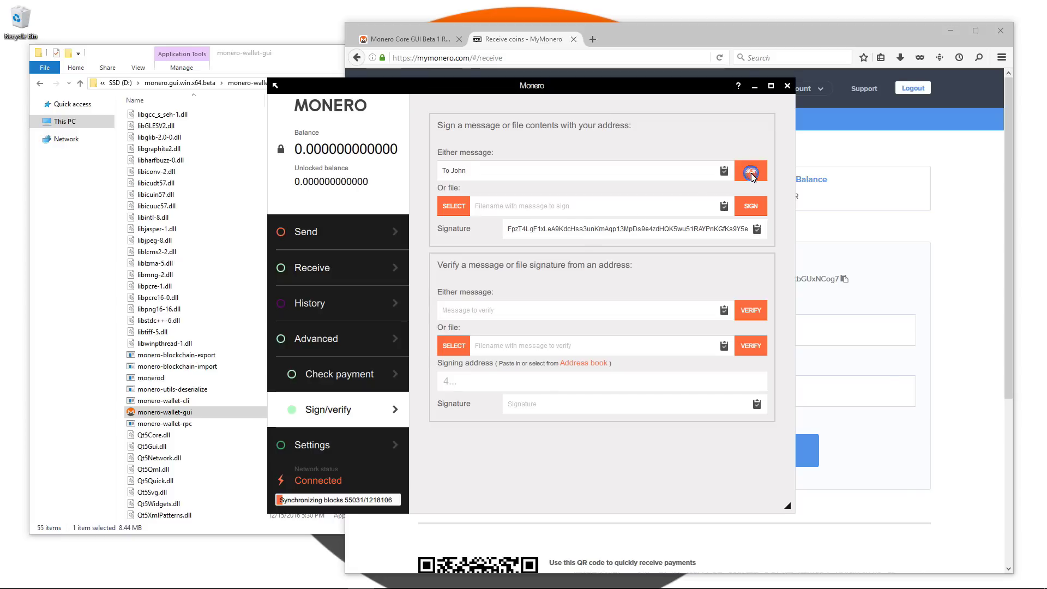
{"action": "double_click", "coordinate": [683, 227]}
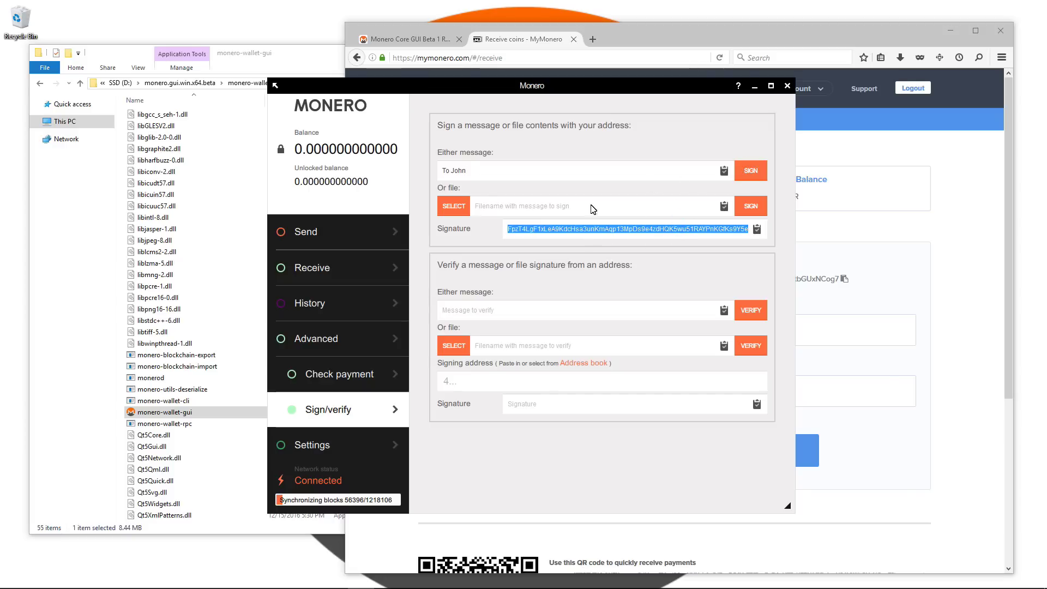
Sign the file D3Dcompiler_47.dll and select its generated signature.
{"action": "left_click", "coordinate": [454, 206]}
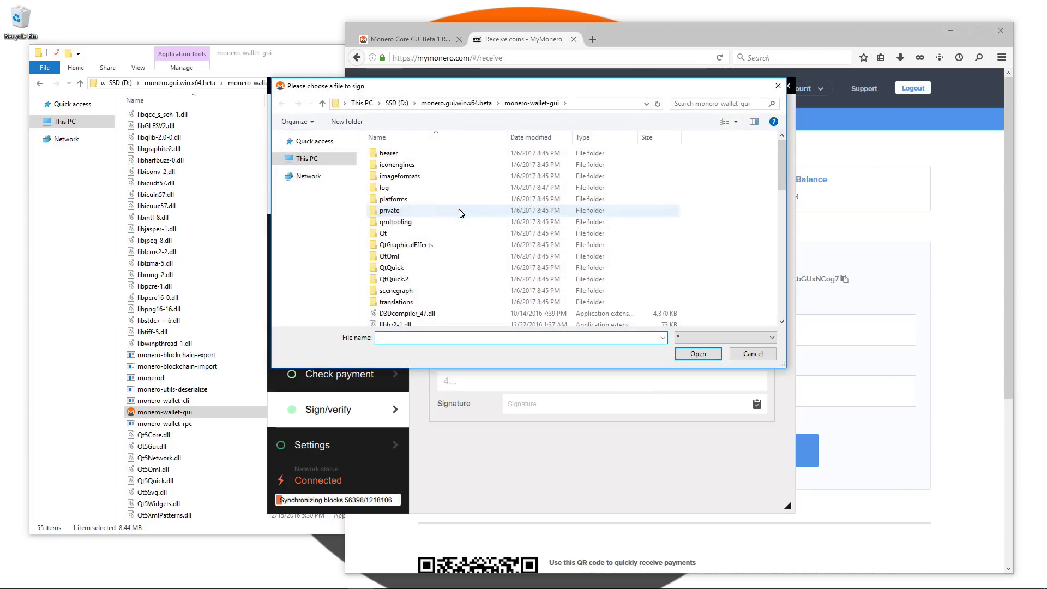
{"action": "scroll", "coordinate": [447, 229], "scroll_direction": "down", "scroll_amount": 3}
{"action": "double_click", "coordinate": [433, 217]}
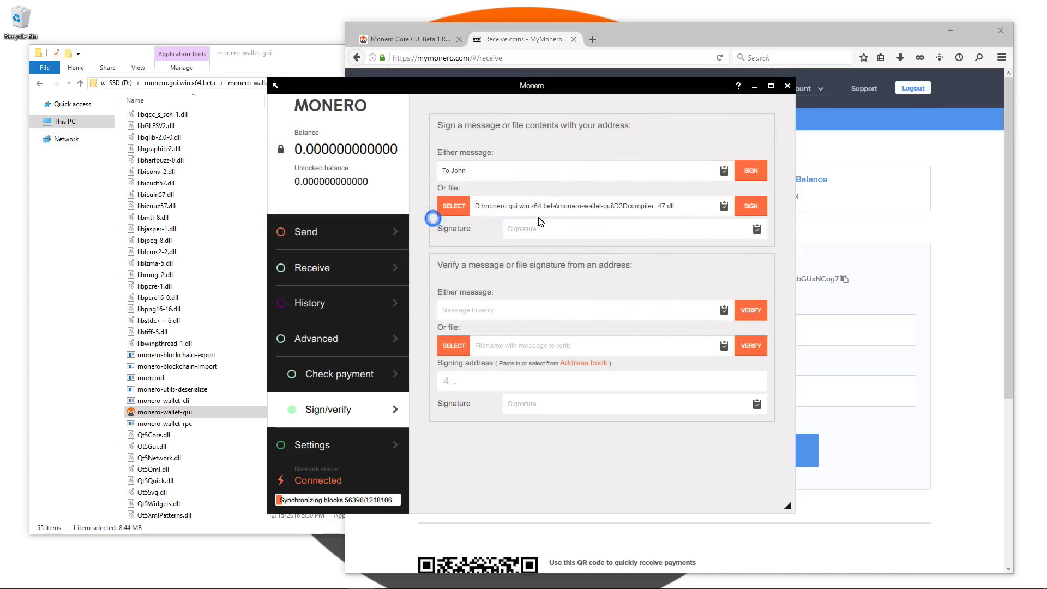
{"action": "left_click", "coordinate": [766, 212]}
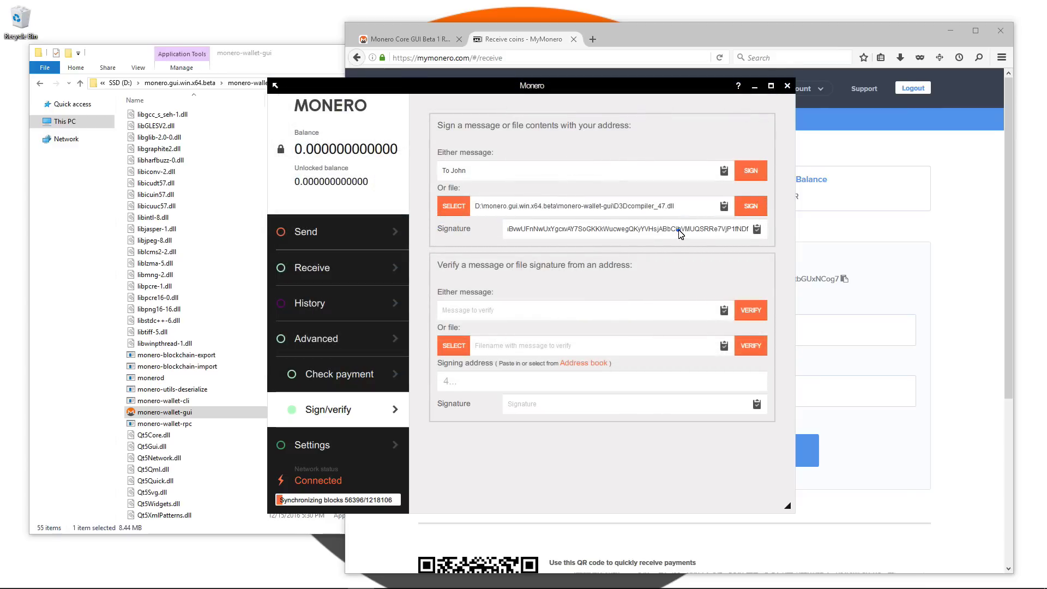
{"action": "double_click", "coordinate": [679, 231]}
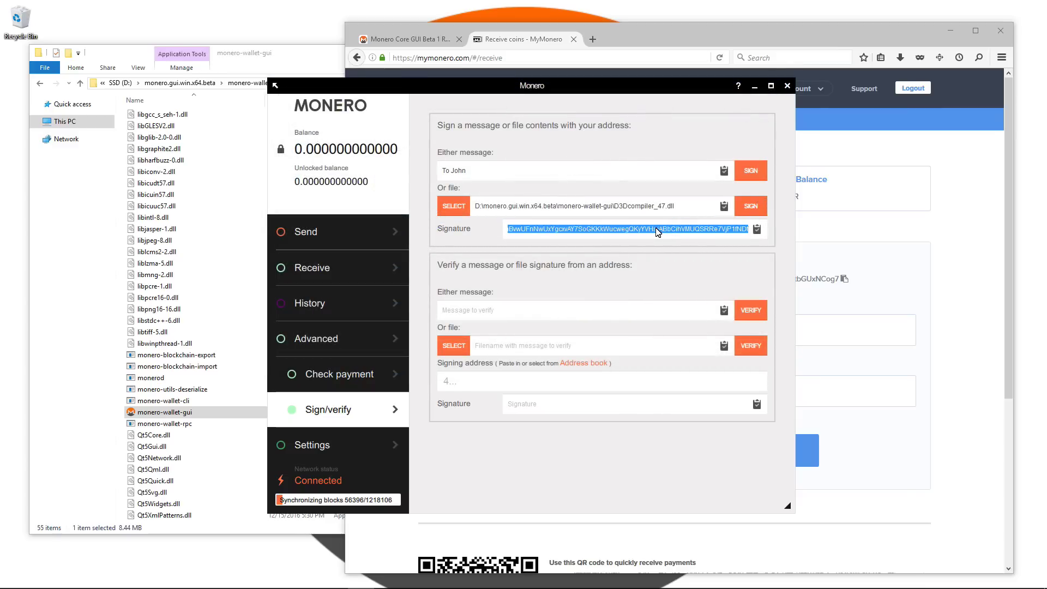
Re-sign the test message and paste its signature into the Verify Signature field.
{"action": "left_click", "coordinate": [561, 310]}
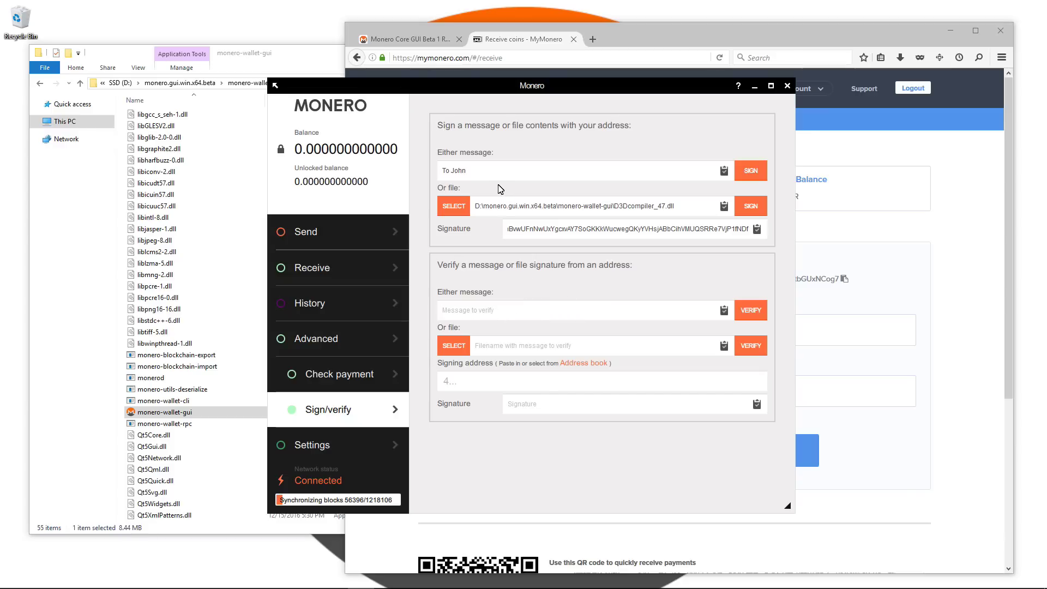
{"action": "left_click", "coordinate": [761, 170]}
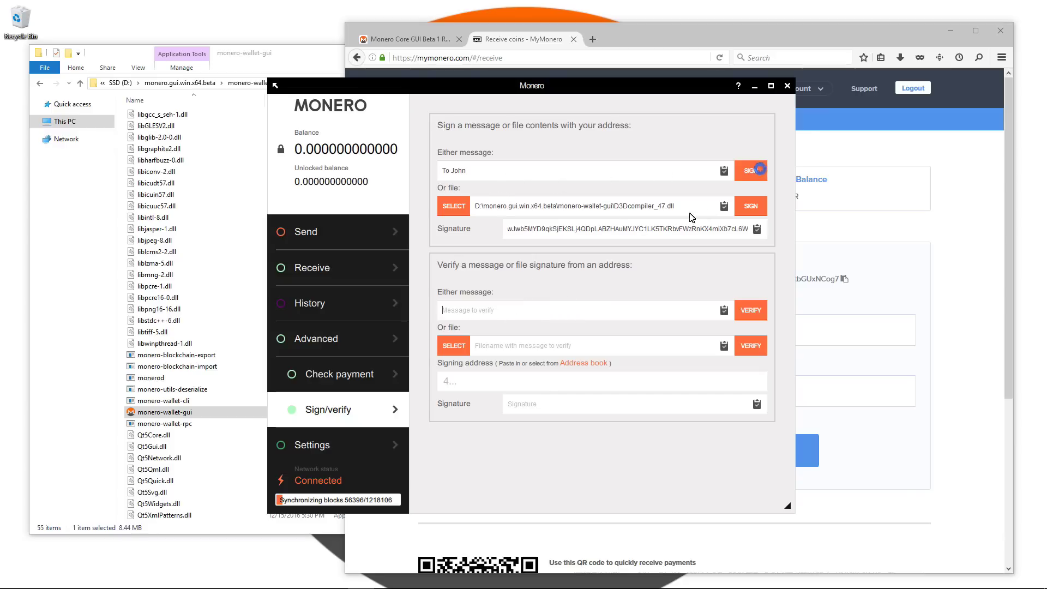
{"action": "double_click", "coordinate": [658, 233]}
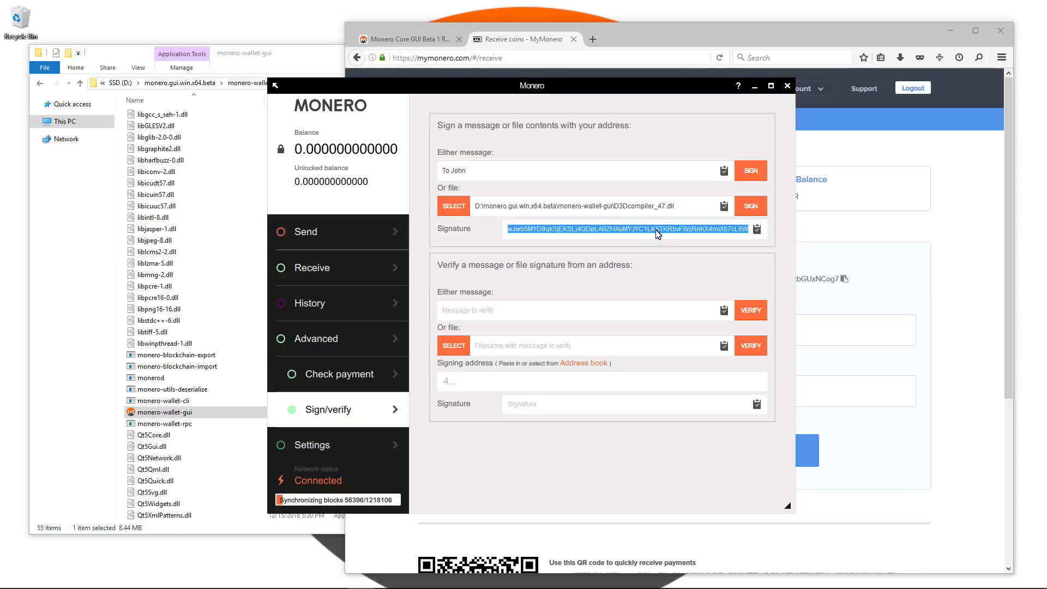
{"action": "right_click", "coordinate": [658, 233]}
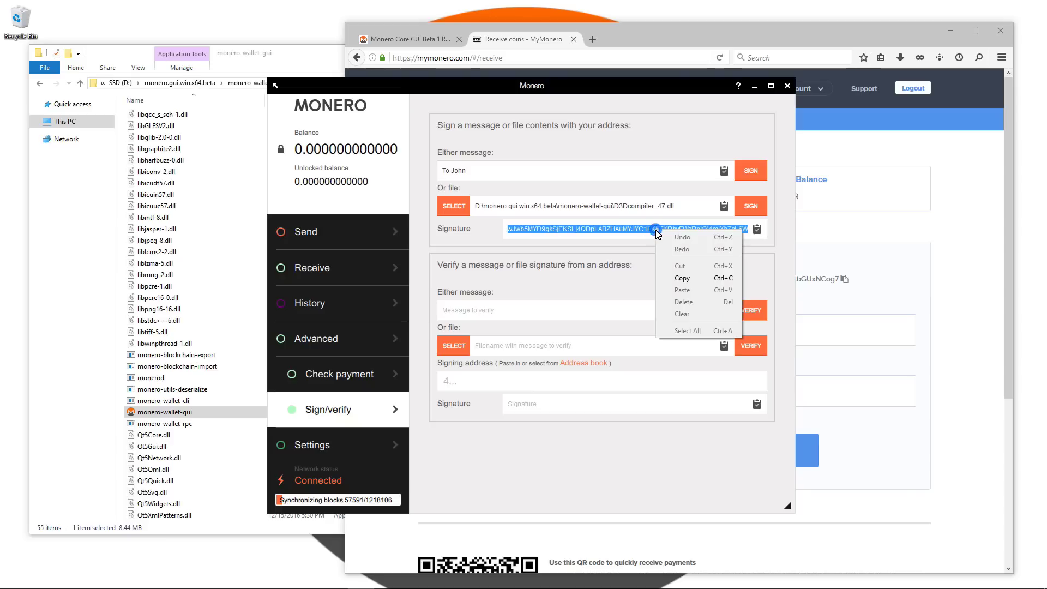
{"action": "left_click", "coordinate": [677, 274]}
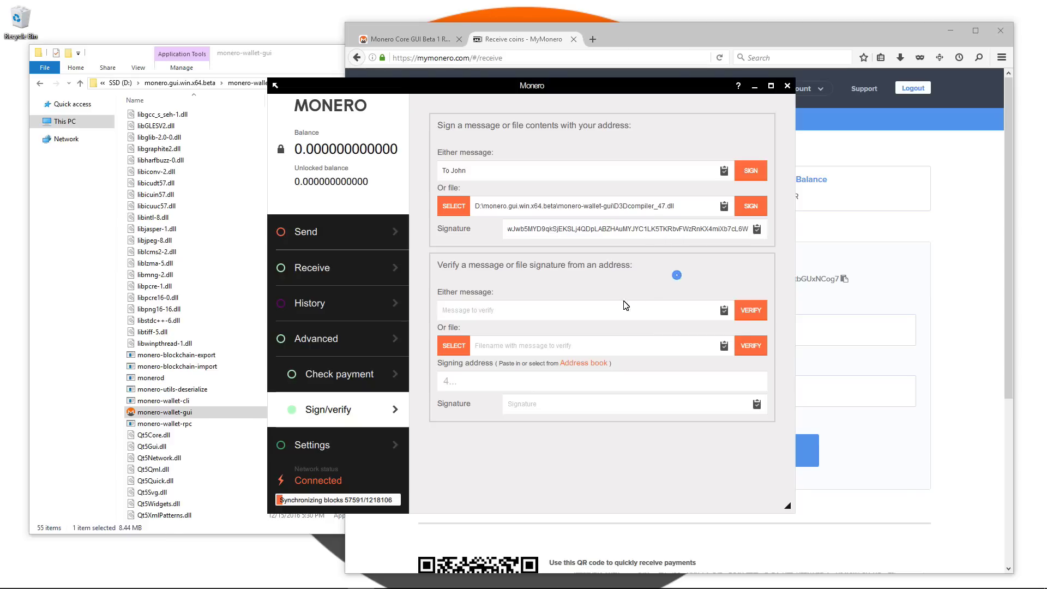
{"action": "right_click", "coordinate": [556, 408]}
{"action": "left_click", "coordinate": [592, 467]}
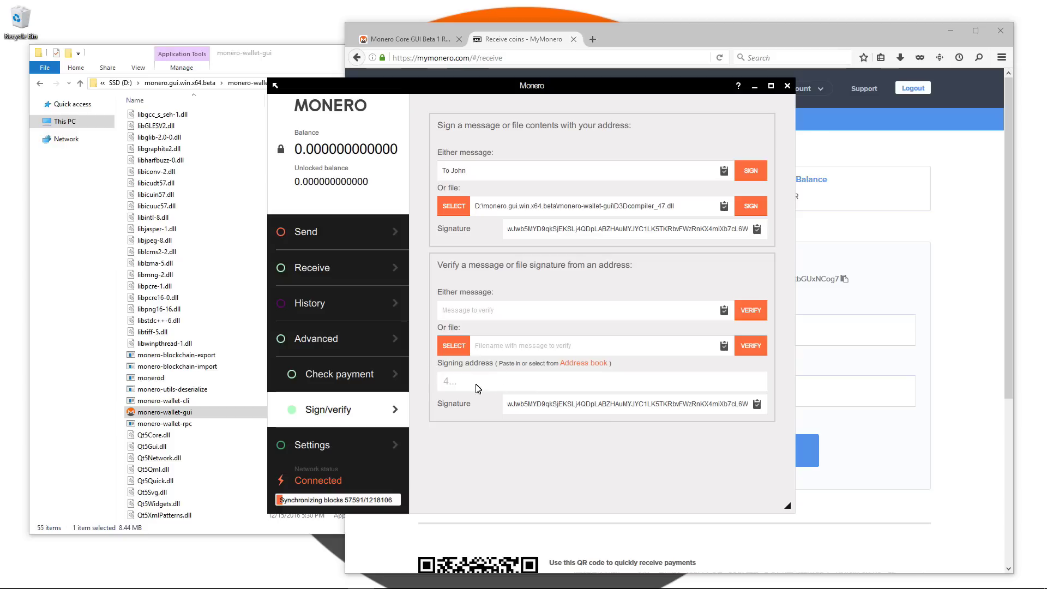
Enter 'T' as the message to verify and copy the wallet address from the Receive page.
{"action": "left_click", "coordinate": [478, 312]}
{"action": "type", "text": "To John"}
{"action": "left_click", "coordinate": [353, 244]}
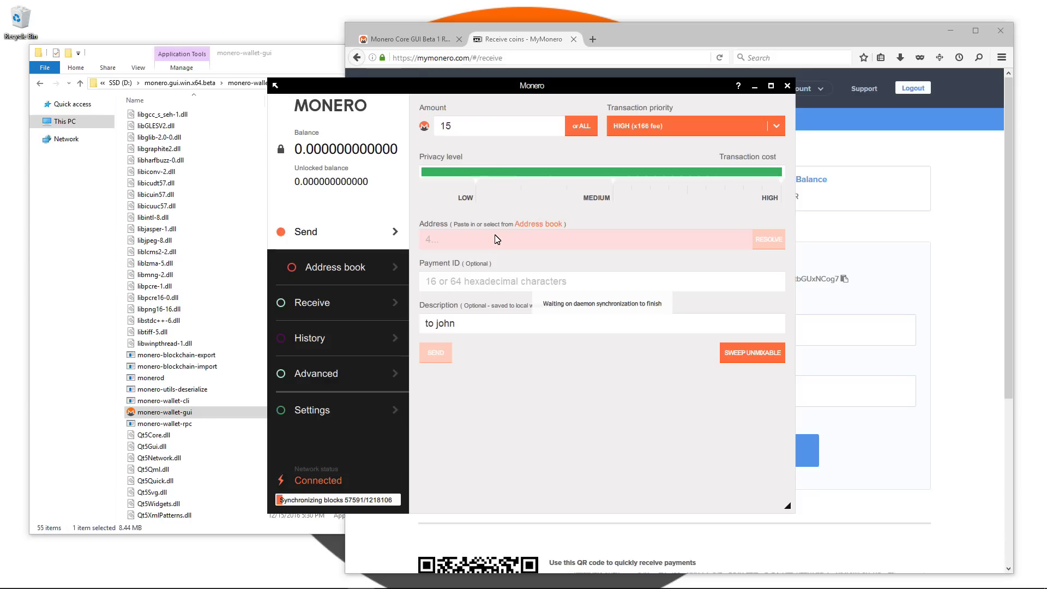
{"action": "left_click", "coordinate": [280, 302]}
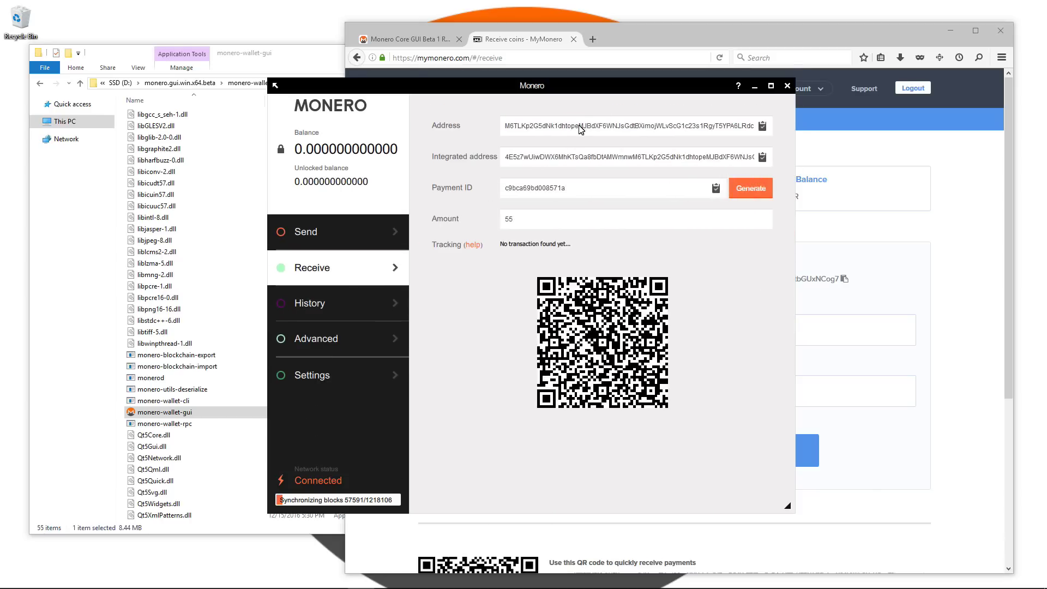
{"action": "double_click", "coordinate": [582, 128]}
{"action": "right_click", "coordinate": [583, 122]}
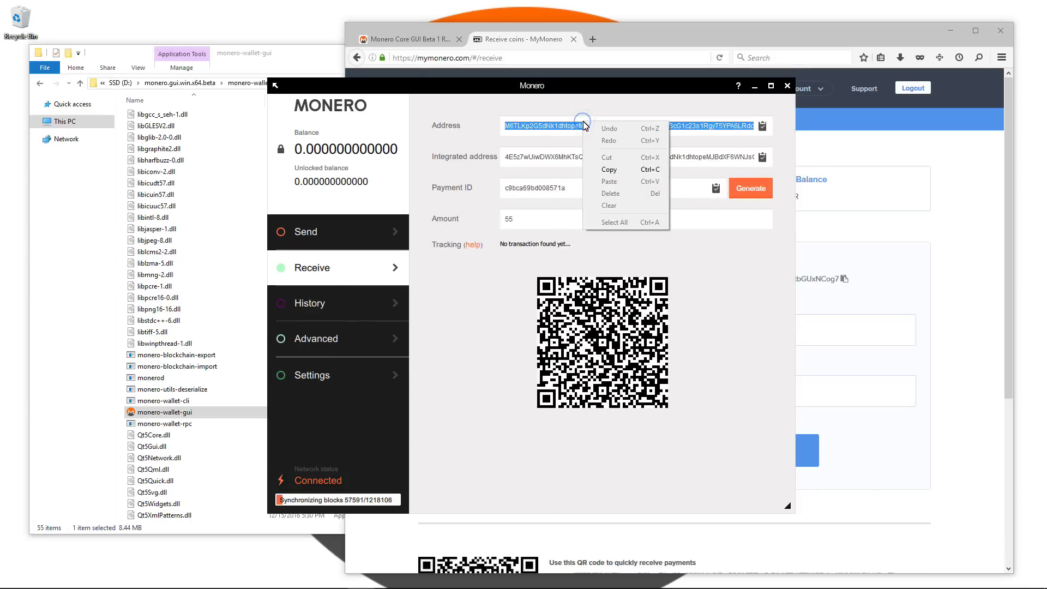
{"action": "left_click", "coordinate": [612, 174]}
Paste the wallet address as signing address, verify the message, and dismiss the good-signature confirmation.
{"action": "left_click", "coordinate": [361, 343]}
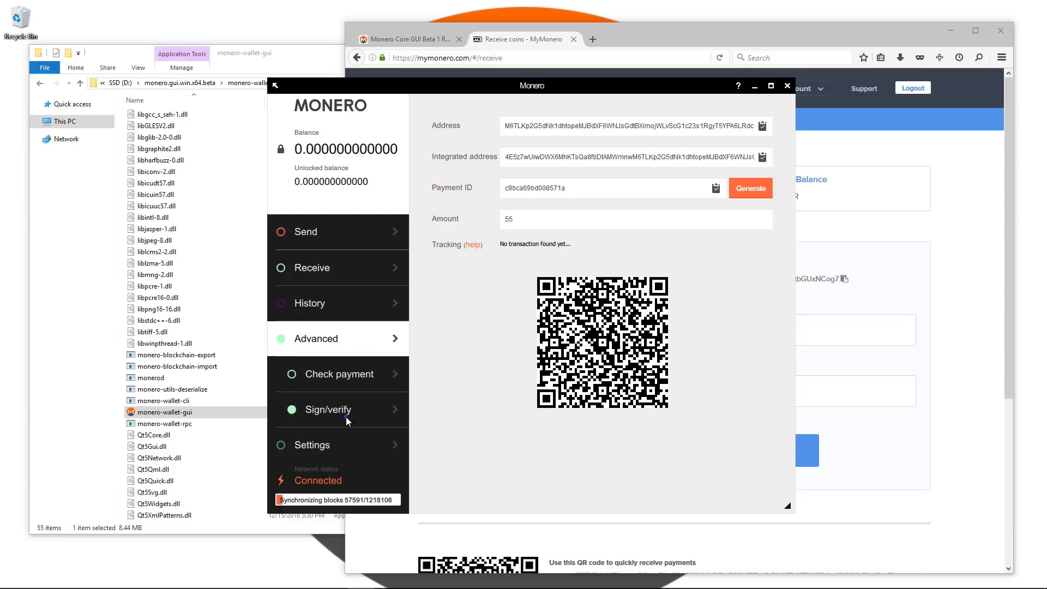
{"action": "left_click", "coordinate": [344, 414]}
{"action": "right_click", "coordinate": [497, 389]}
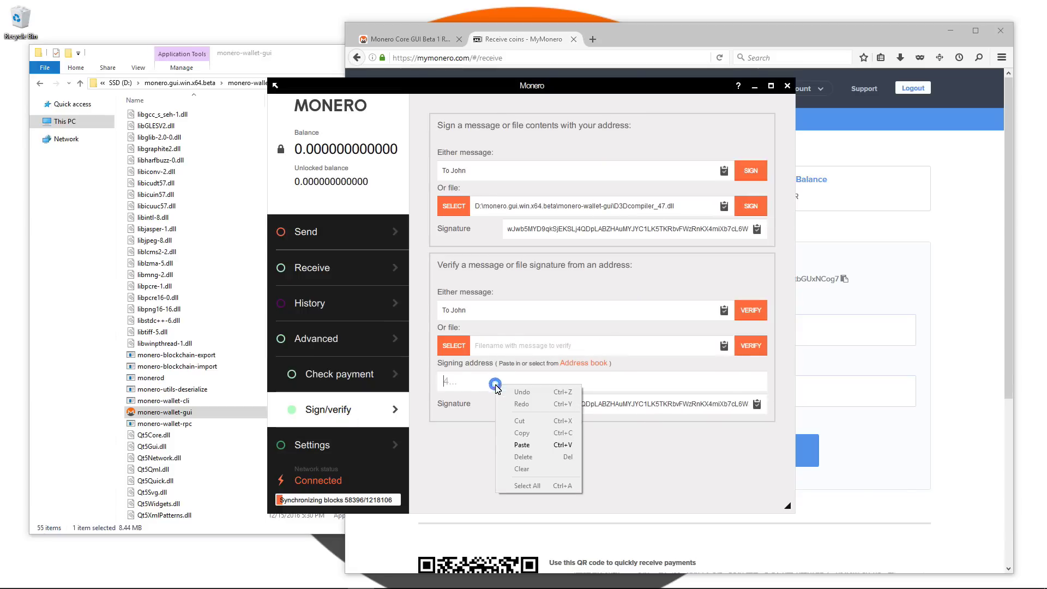
{"action": "left_click", "coordinate": [518, 446]}
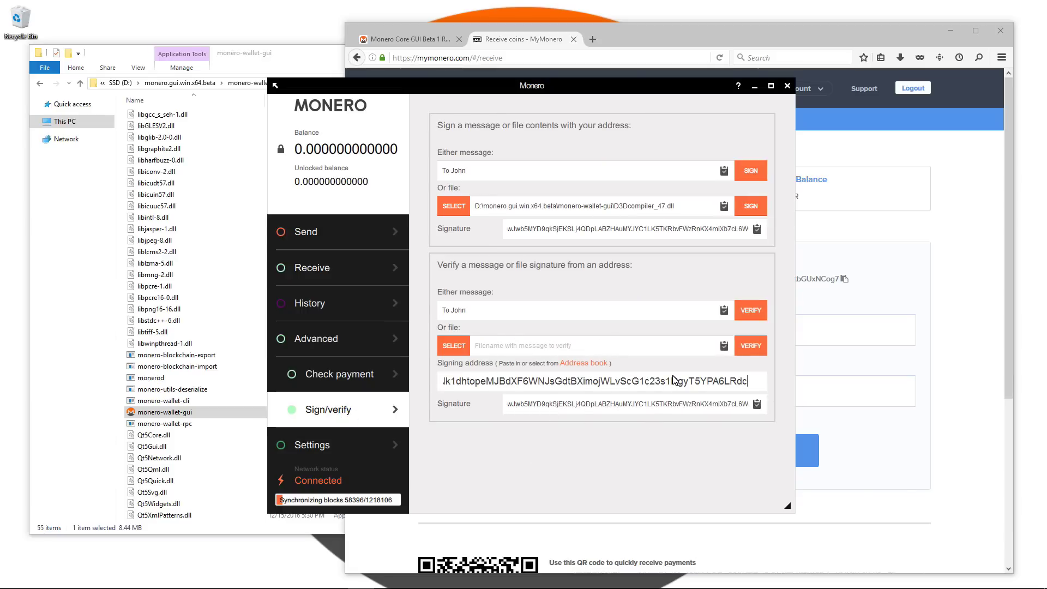
{"action": "left_click", "coordinate": [746, 315]}
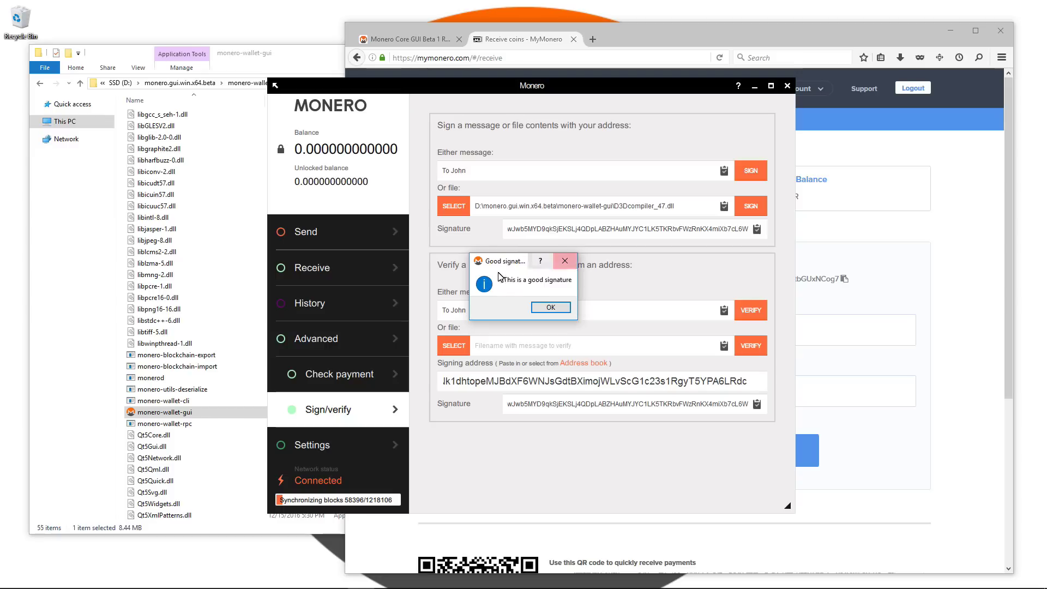
{"action": "left_click", "coordinate": [551, 308]}
Re-sign D3Dcompiler_47.dll and paste the new signature over the old one in Verify's Signature field.
{"action": "left_click", "coordinate": [751, 206]}
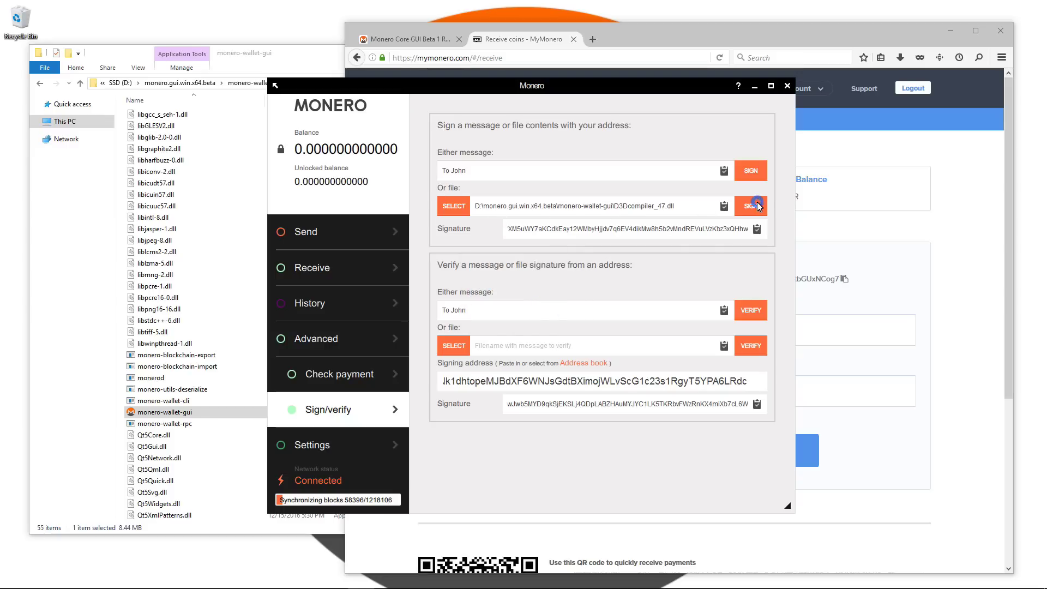
{"action": "double_click", "coordinate": [702, 230]}
{"action": "right_click", "coordinate": [702, 230]}
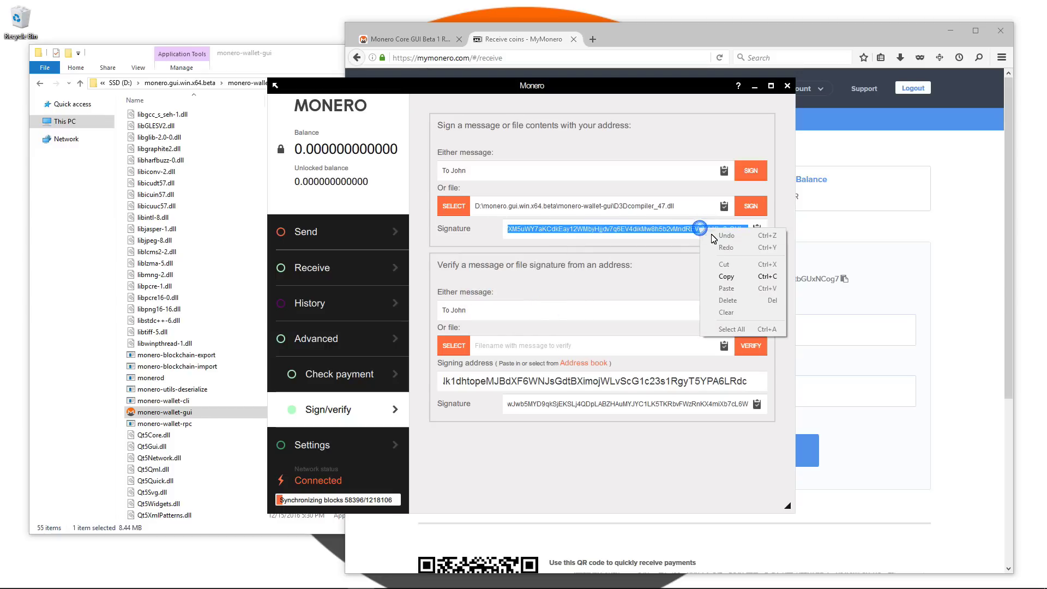
{"action": "left_click", "coordinate": [722, 271]}
{"action": "double_click", "coordinate": [601, 404]}
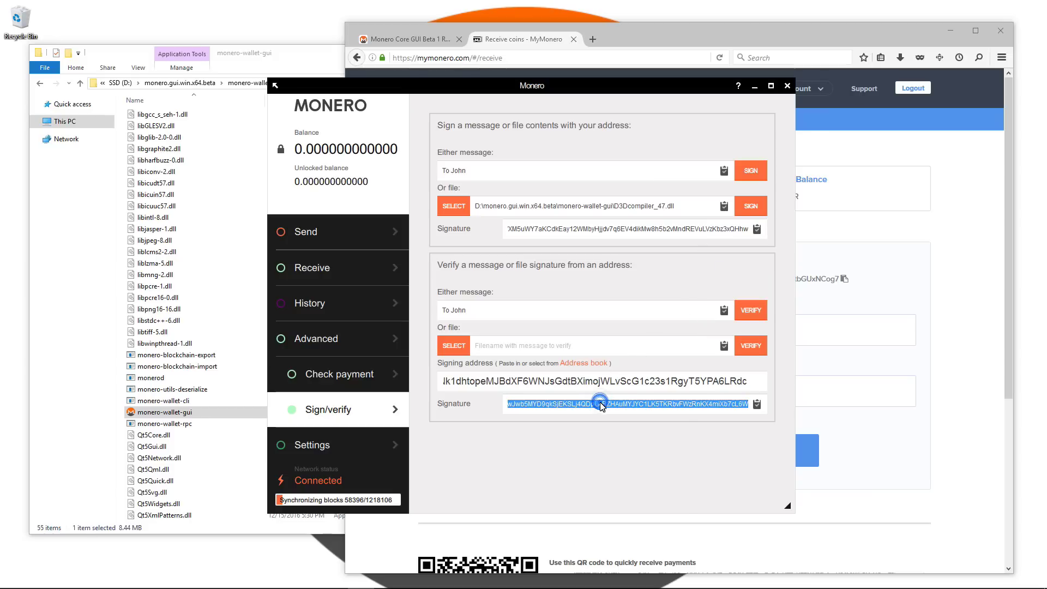
{"action": "right_click", "coordinate": [602, 404]}
{"action": "left_click", "coordinate": [627, 461]}
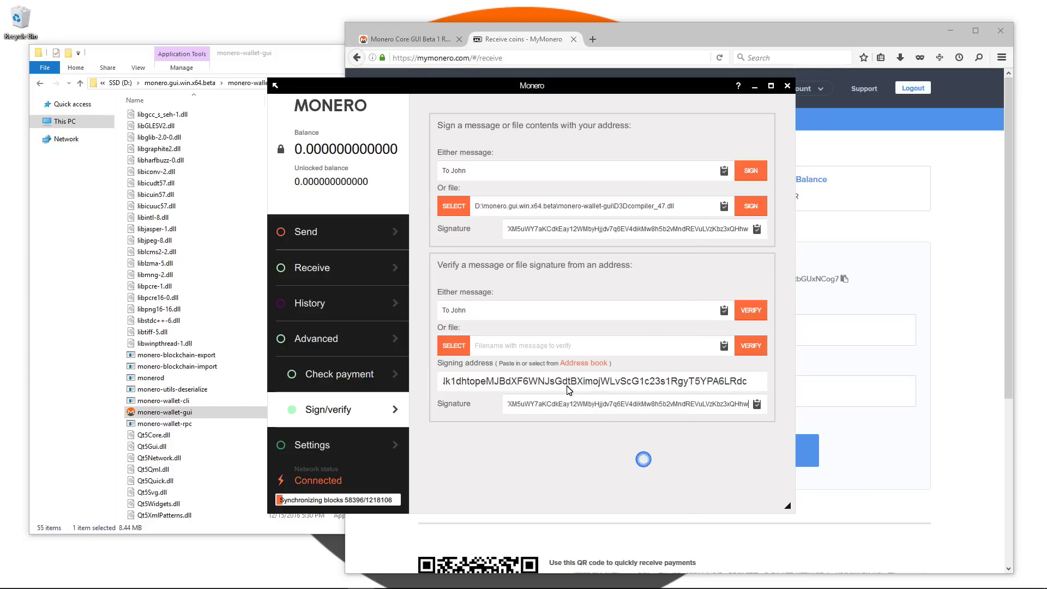
Verify D3Dcompiler_47.dll against the signing address and dismiss the good-signature message.
{"action": "left_click", "coordinate": [453, 345]}
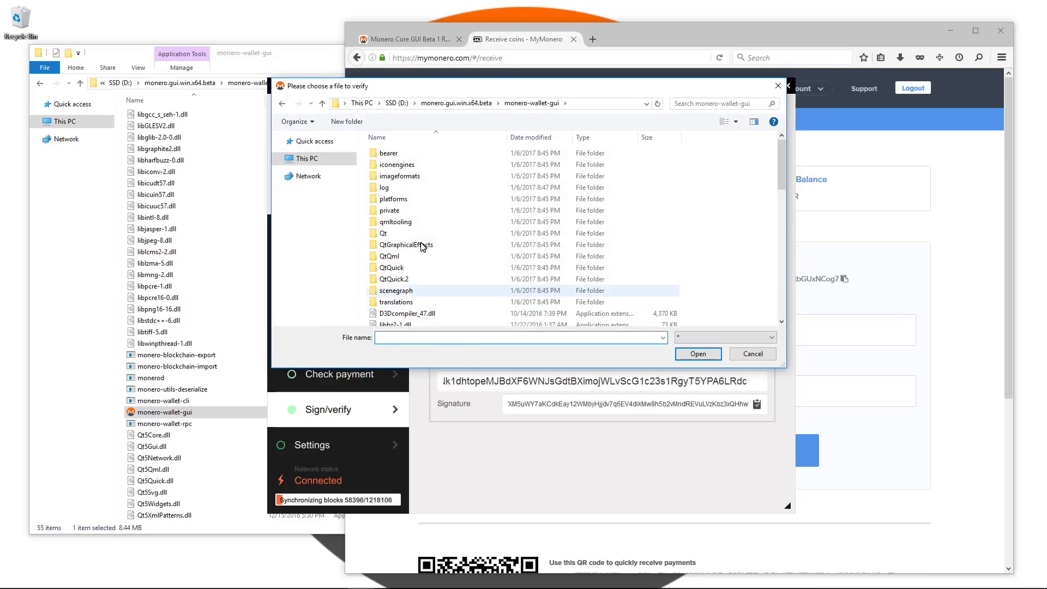
{"action": "key", "text": "alt+Tab"}
{"action": "key", "text": "alt+Tab"}
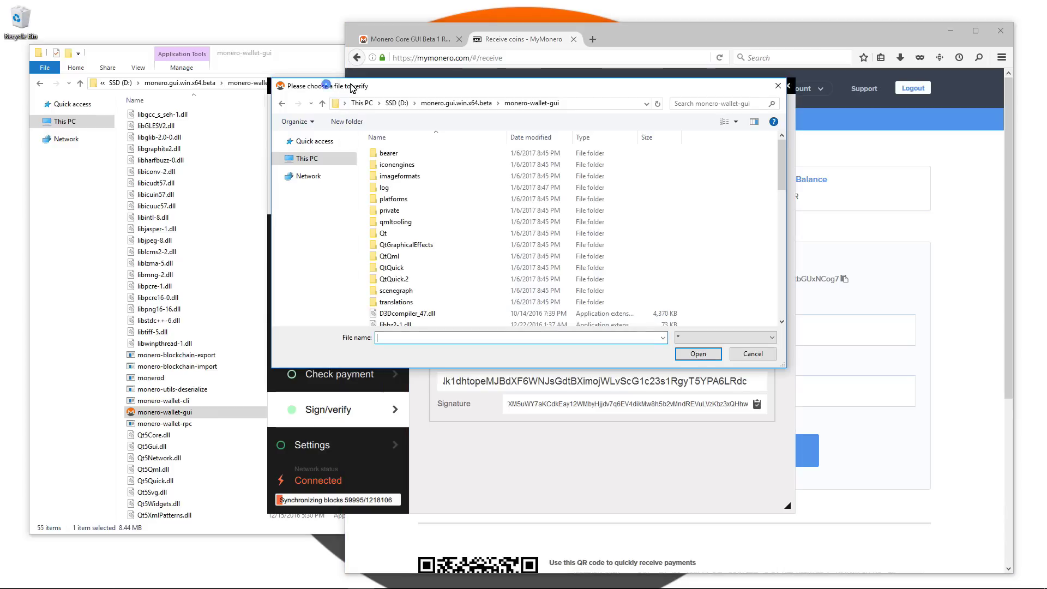
{"action": "left_click_drag", "start_coordinate": [349, 87], "coordinate": [379, 244]}
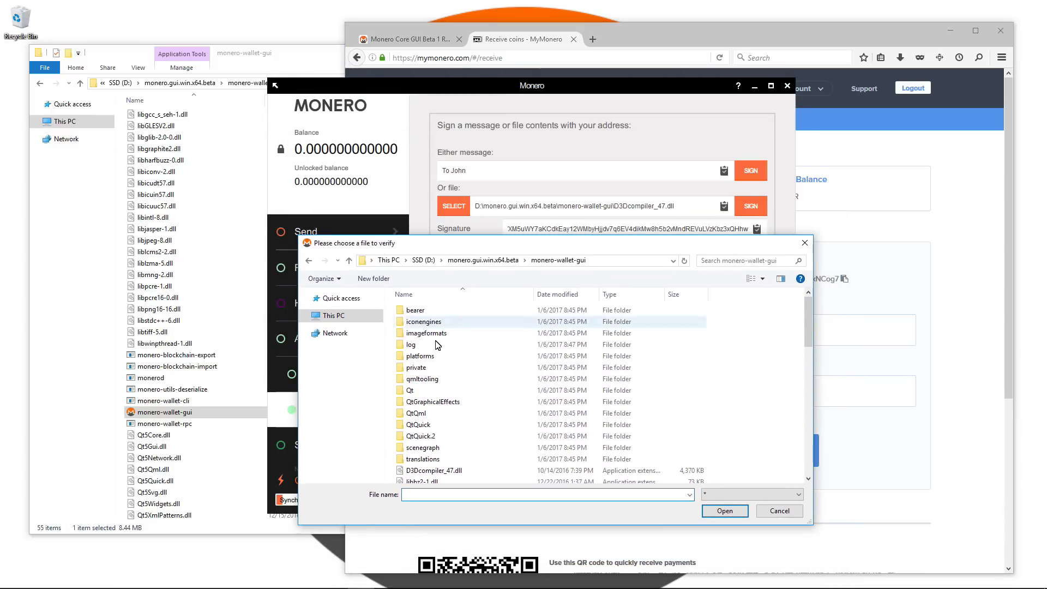
{"action": "double_click", "coordinate": [431, 470]}
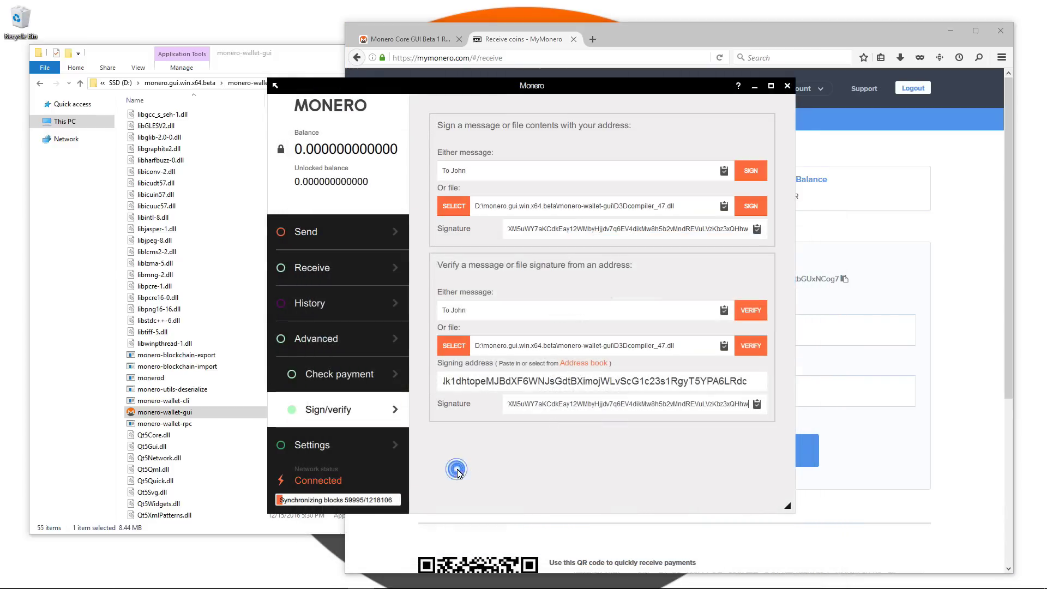
{"action": "left_click", "coordinate": [760, 340]}
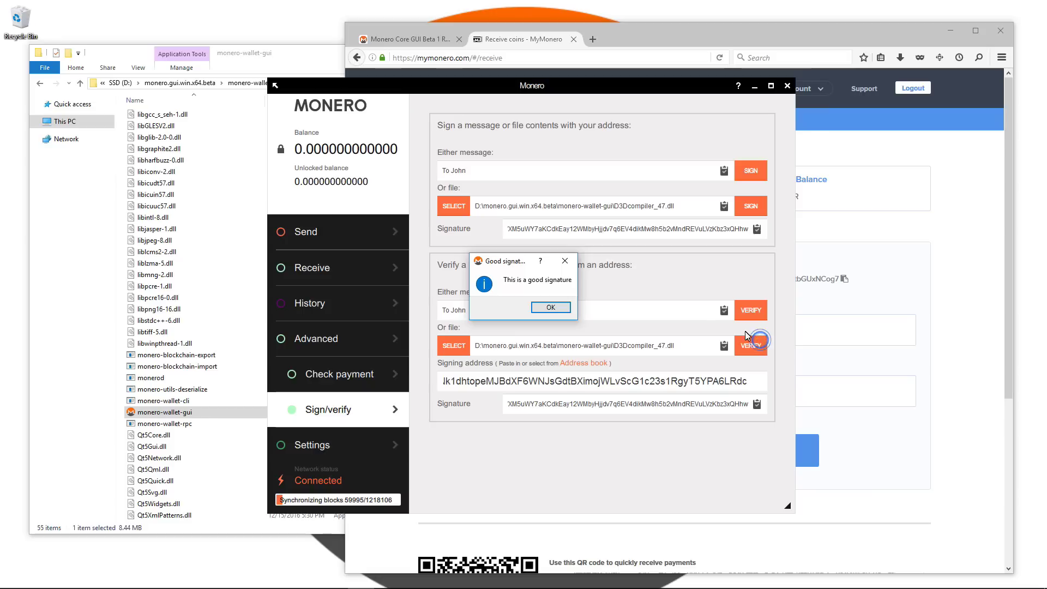
{"action": "left_click", "coordinate": [560, 309]}
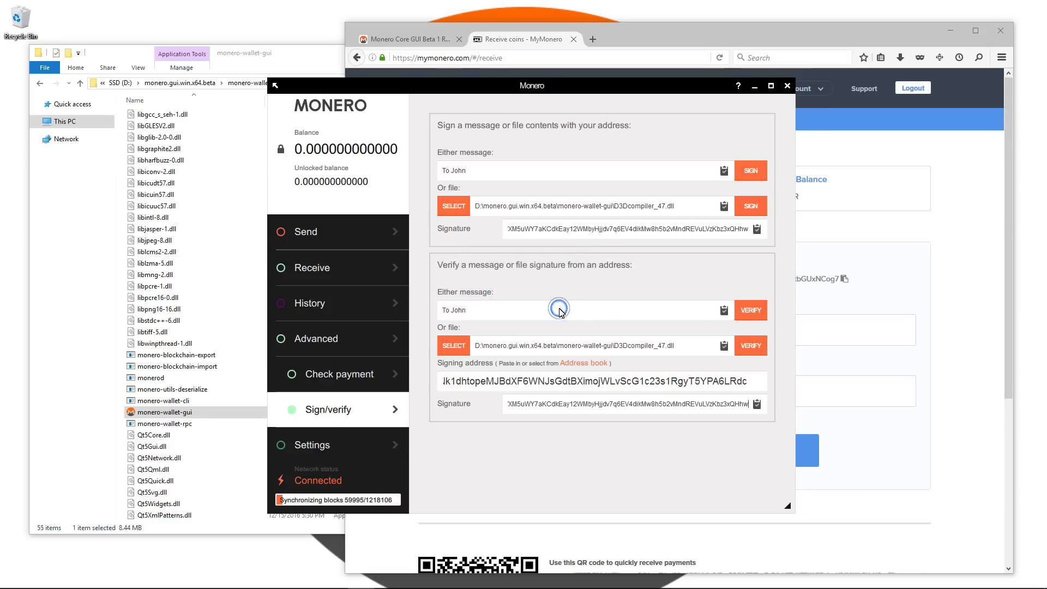
In Settings, reveal the 25-word mnemonic seed by confirming with the wallet password.
{"action": "left_click", "coordinate": [335, 456]}
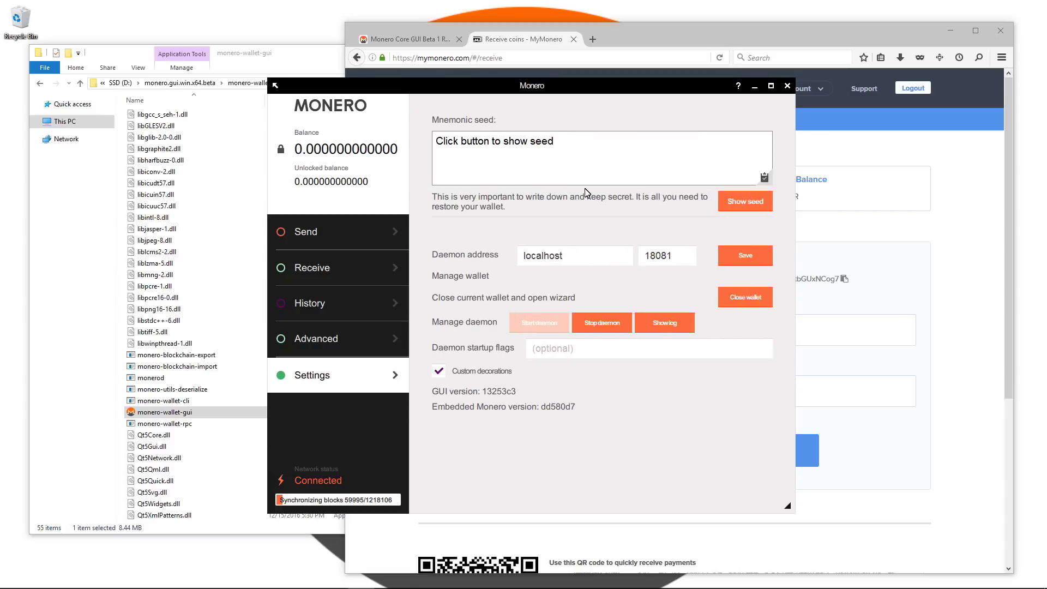
{"action": "left_click", "coordinate": [743, 205]}
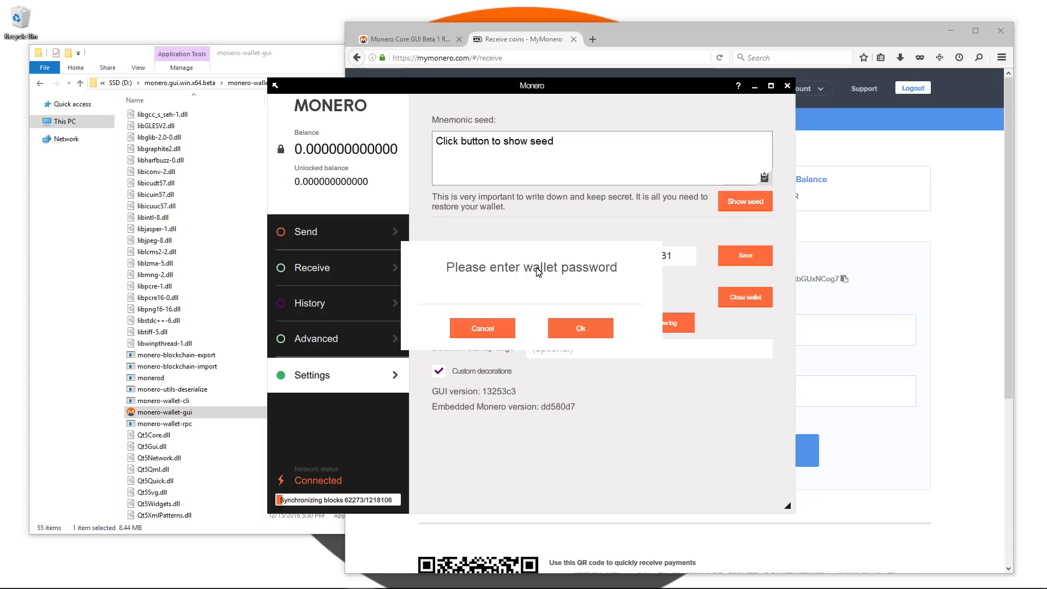
{"action": "type", "text": "**************"}
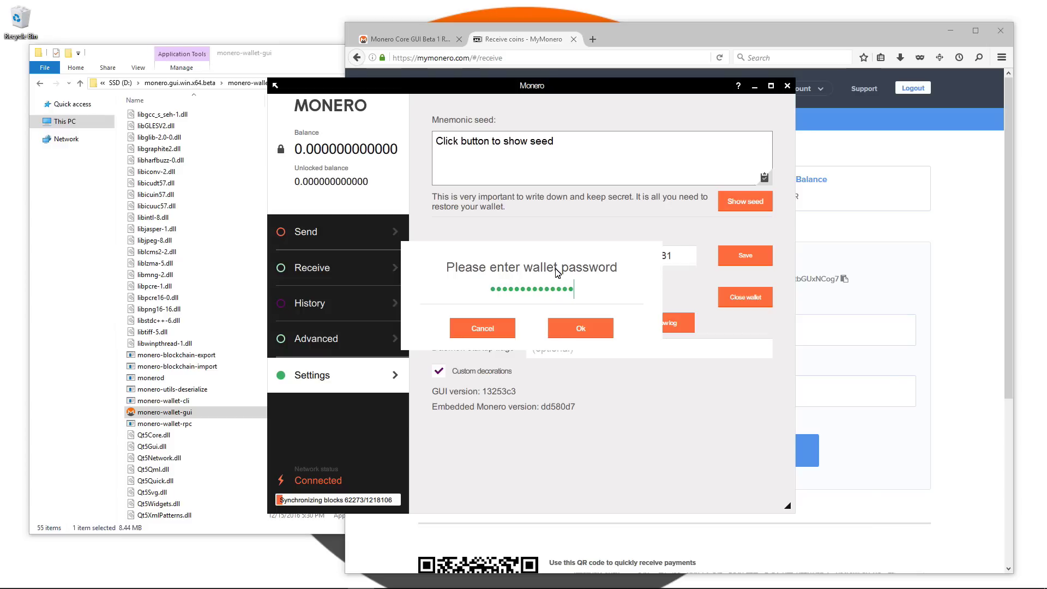
{"action": "left_click", "coordinate": [588, 339]}
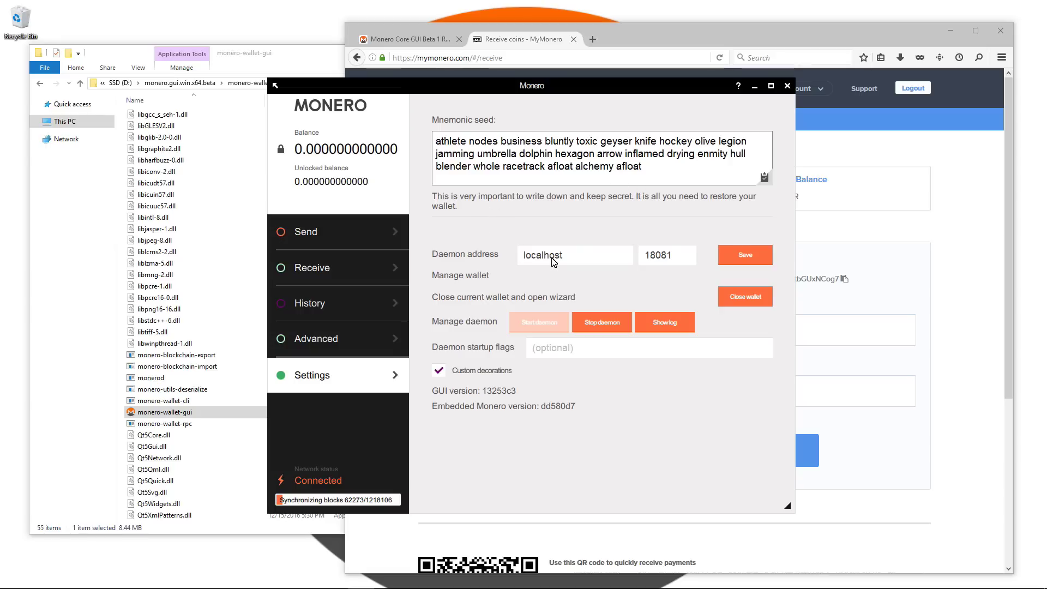
{"action": "left_click", "coordinate": [587, 257]}
{"action": "double_click", "coordinate": [563, 259]}
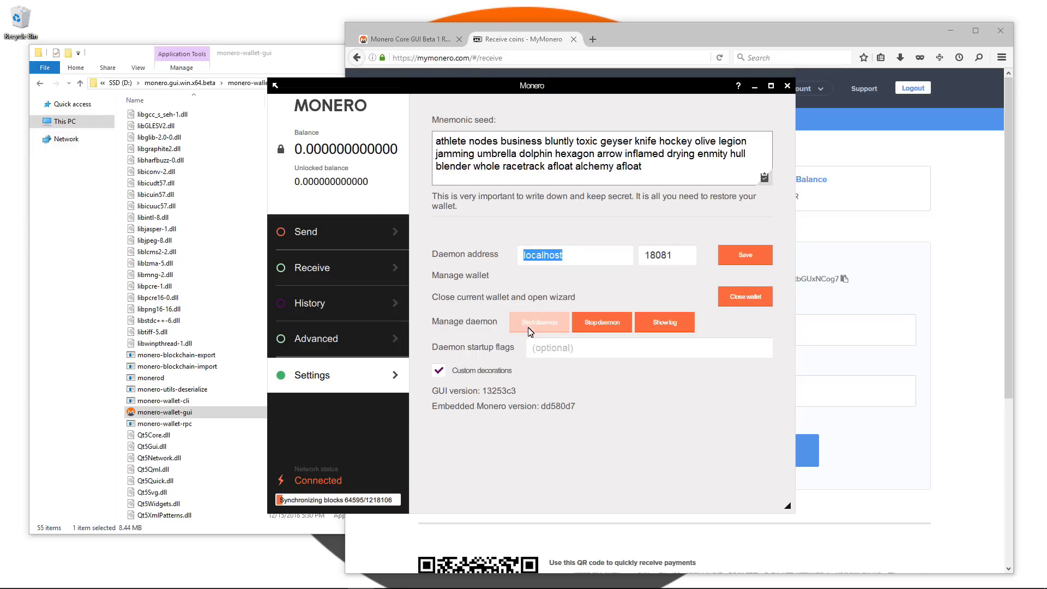
{"action": "left_click", "coordinate": [686, 325]}
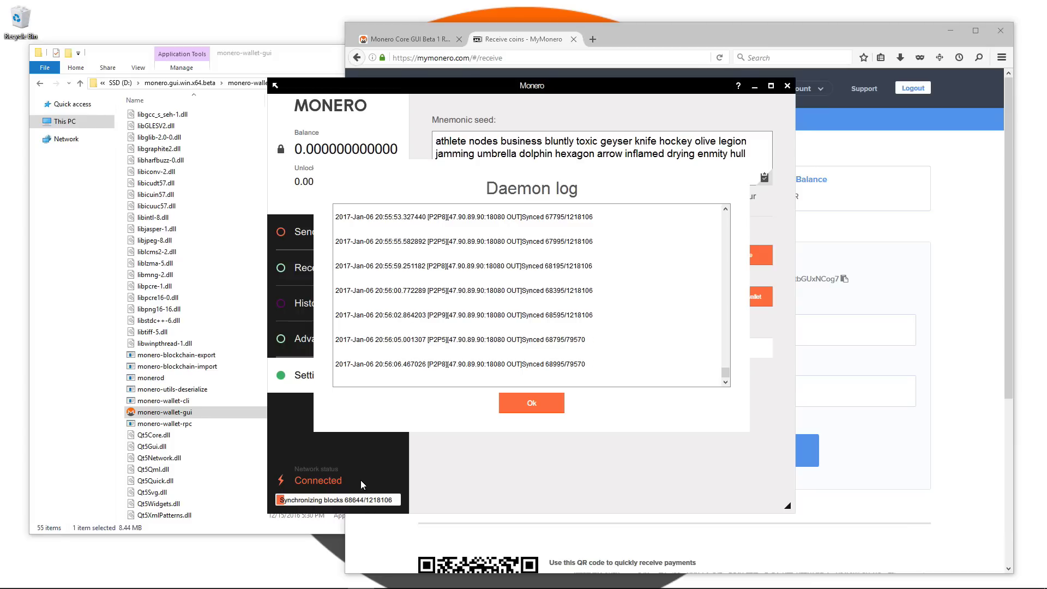
{"action": "left_click", "coordinate": [515, 404]}
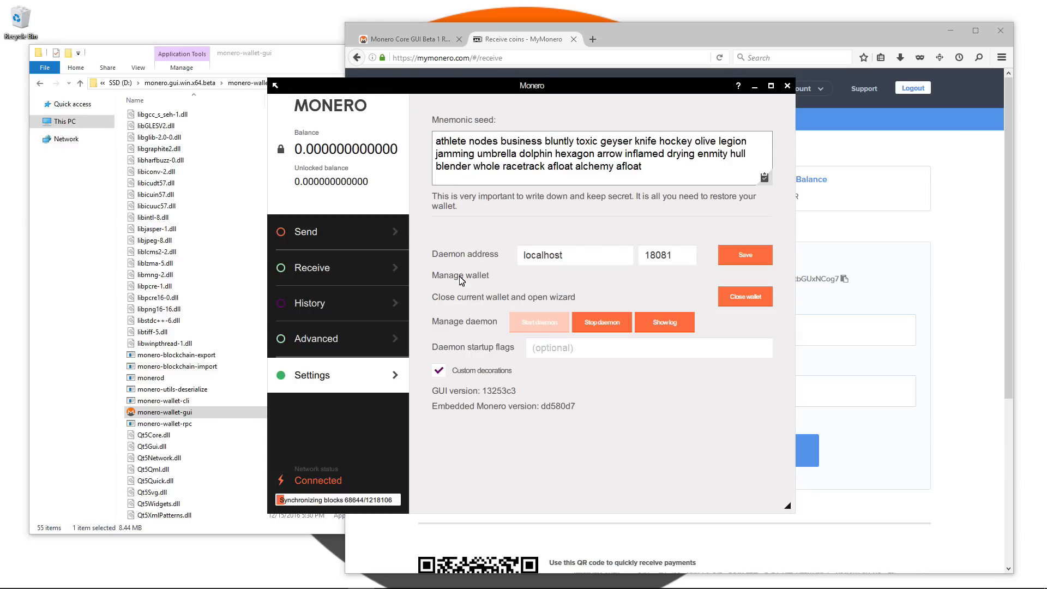
Switch to the Send page holding the amount 15 and its description.
{"action": "left_click", "coordinate": [364, 238]}
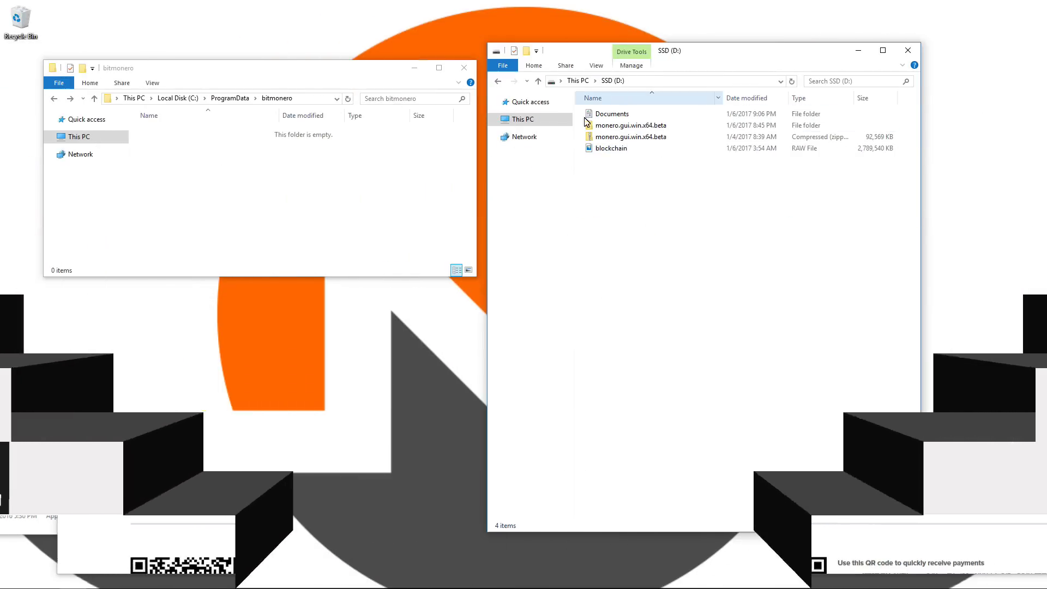
Move the blockchain file into monero.gui.win.x64.beta and then into its monero-wallet-gui folder.
{"action": "left_click", "coordinate": [613, 149]}
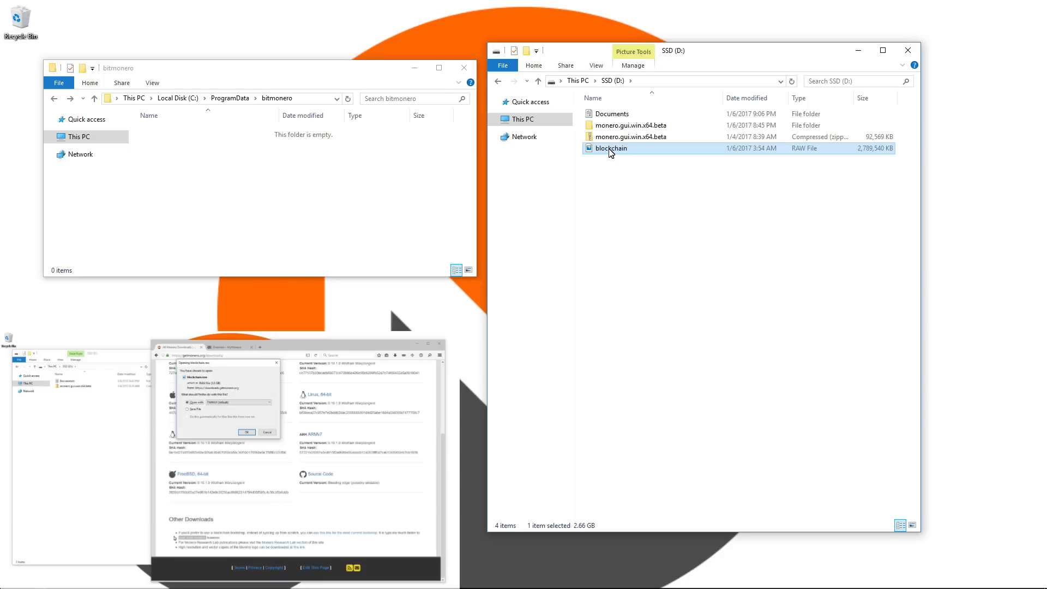
{"action": "left_click_drag", "start_coordinate": [609, 153], "coordinate": [614, 131]}
{"action": "double_click", "coordinate": [614, 126]}
{"action": "left_click_drag", "start_coordinate": [677, 123], "coordinate": [605, 143]}
{"action": "double_click", "coordinate": [604, 143]}
Open a command window in the monero-wallet-gui folder.
{"action": "left_click", "coordinate": [615, 274]}
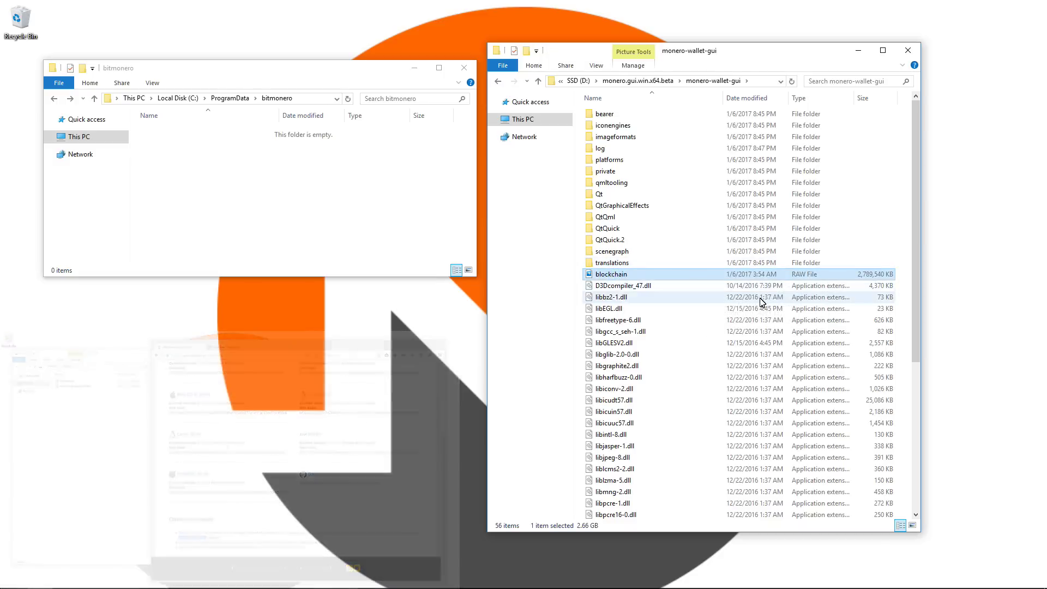
{"action": "scroll", "coordinate": [734, 322], "scroll_direction": "down", "scroll_amount": 5}
{"action": "left_click", "coordinate": [723, 424]}
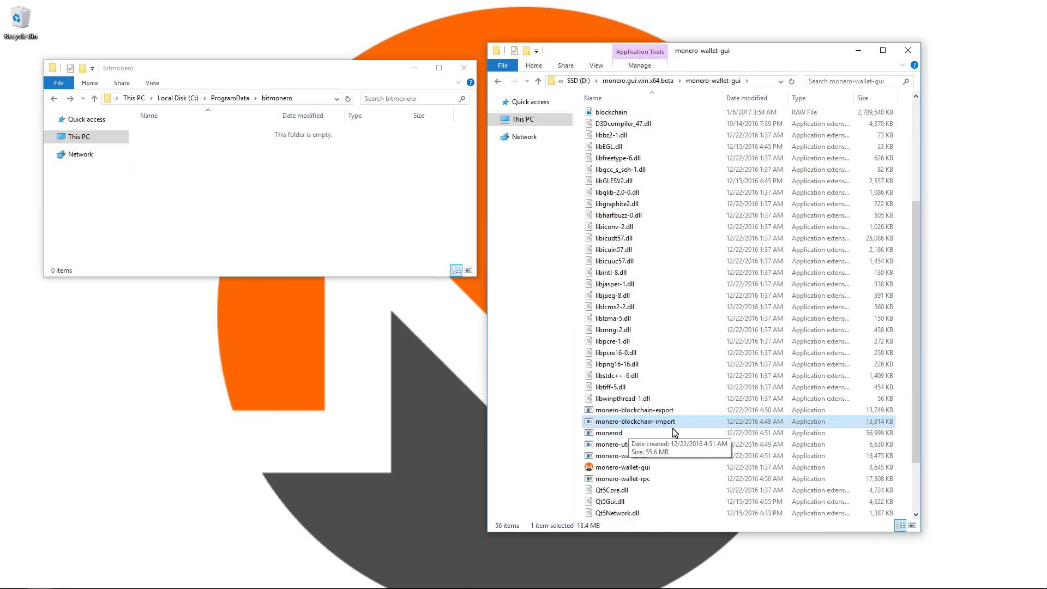
{"action": "left_click", "coordinate": [899, 345]}
{"action": "right_click", "coordinate": [901, 343], "text": "shift"}
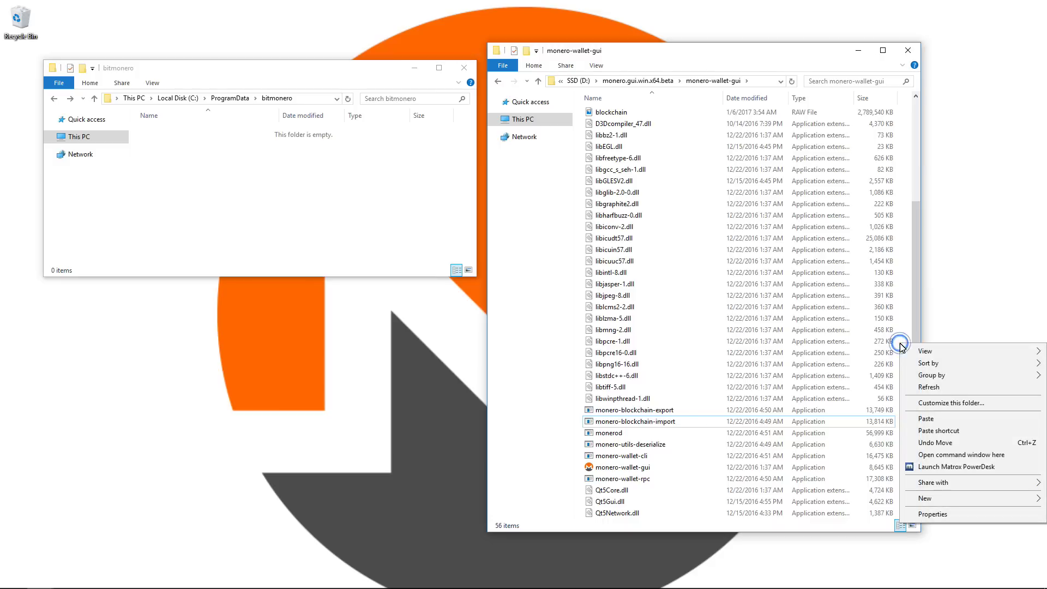
{"action": "left_click", "coordinate": [930, 455]}
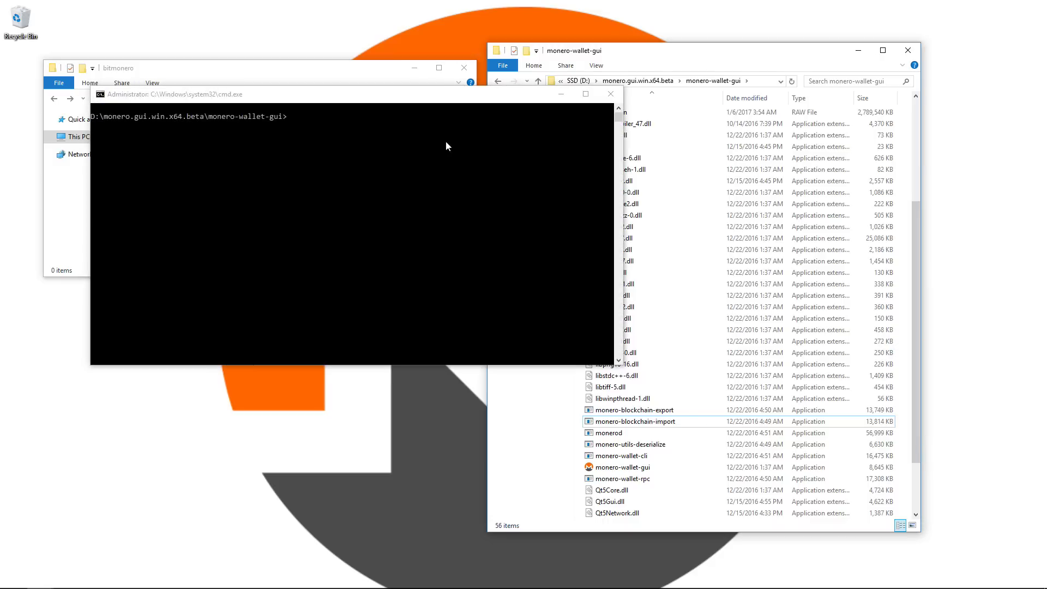
Run monero-blockchain-import.exe --input-file blockchain.raw in the command window.
{"action": "left_click_drag", "start_coordinate": [391, 102], "coordinate": [306, 312]}
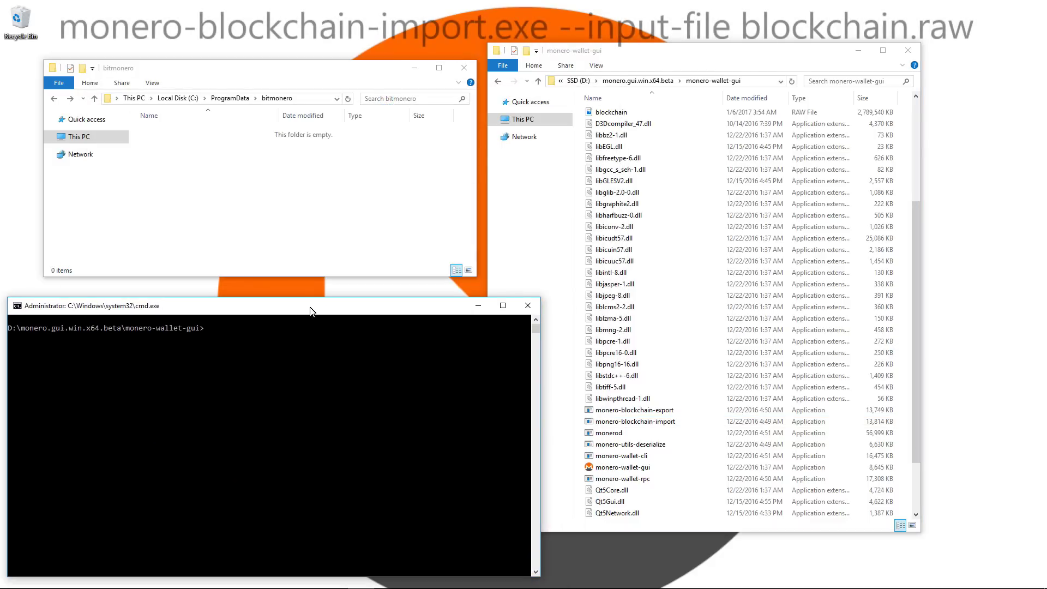
{"action": "type", "text": "monero-bl"}
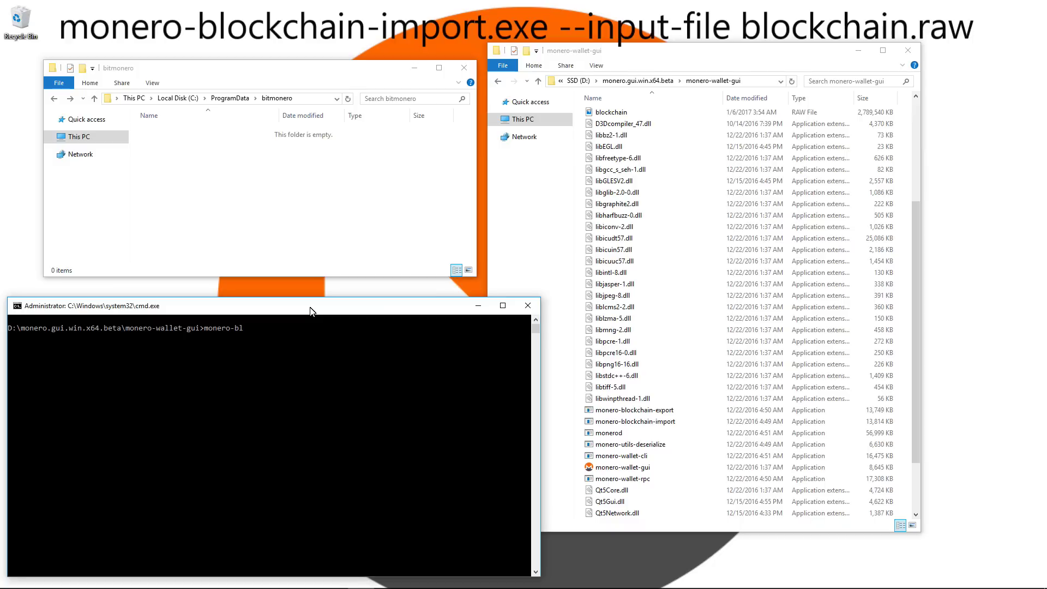
{"action": "type", "text": "ockchain-import.exe --i"}
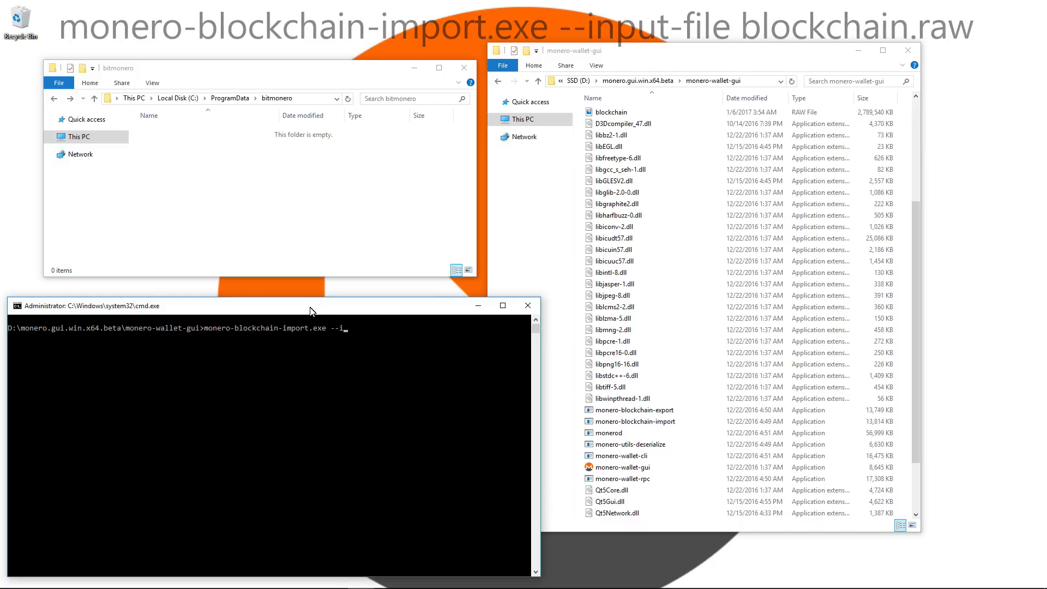
{"action": "type", "text": "nput-file"}
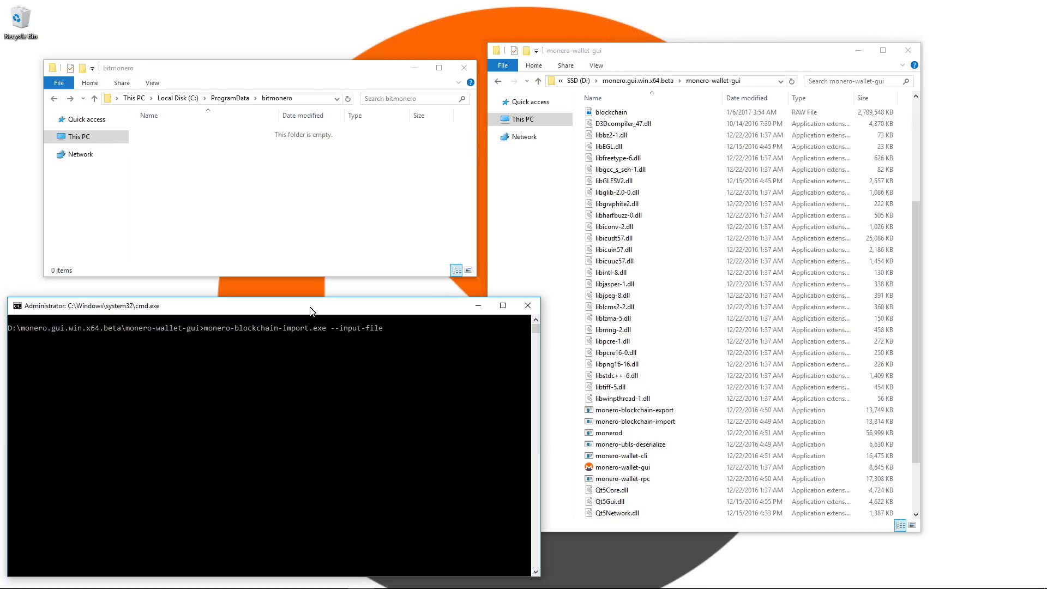
{"action": "type", "text": " blockchain.raw"}
{"action": "key", "text": "Return"}
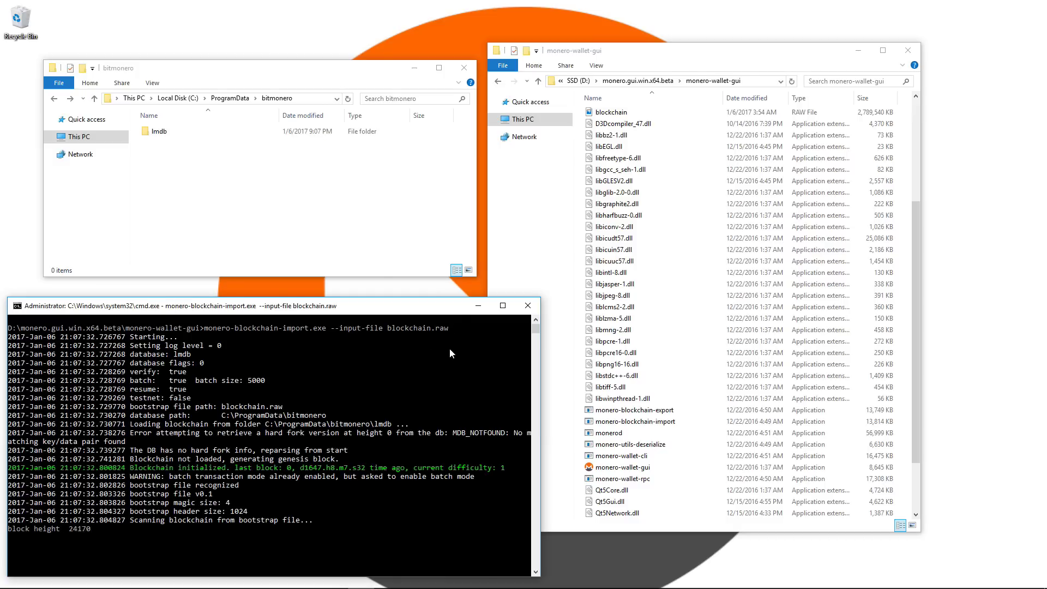